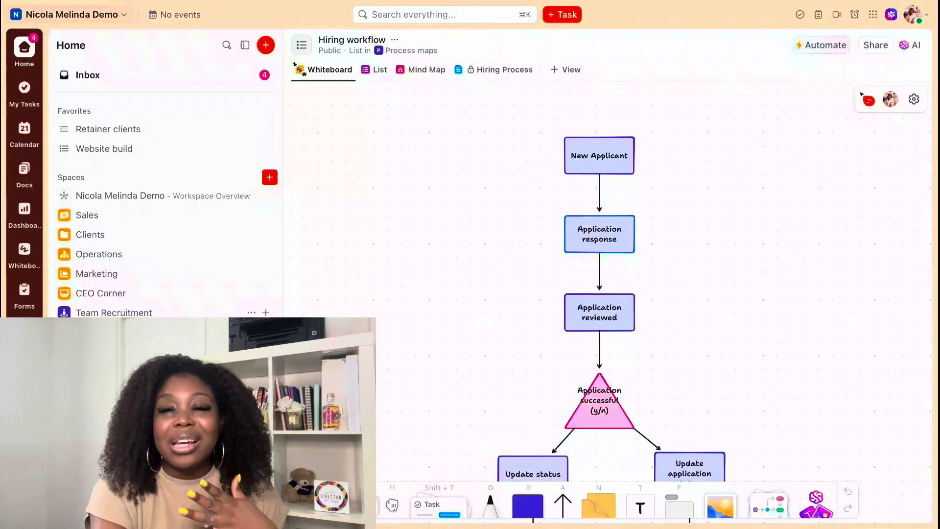
- Examine the Hiring workflow whiteboard from New Applicant through the interview and offer decisions, including the decline branches
{"action": "scroll", "coordinate": [607, 294], "scroll_direction": "down", "scroll_amount": 2}
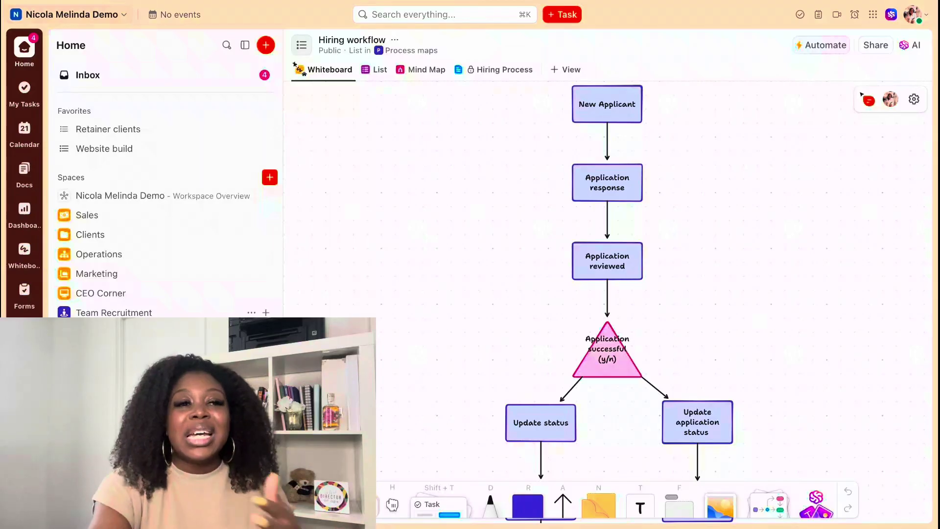
{"action": "scroll", "coordinate": [621, 279], "scroll_direction": "down", "scroll_amount": 3}
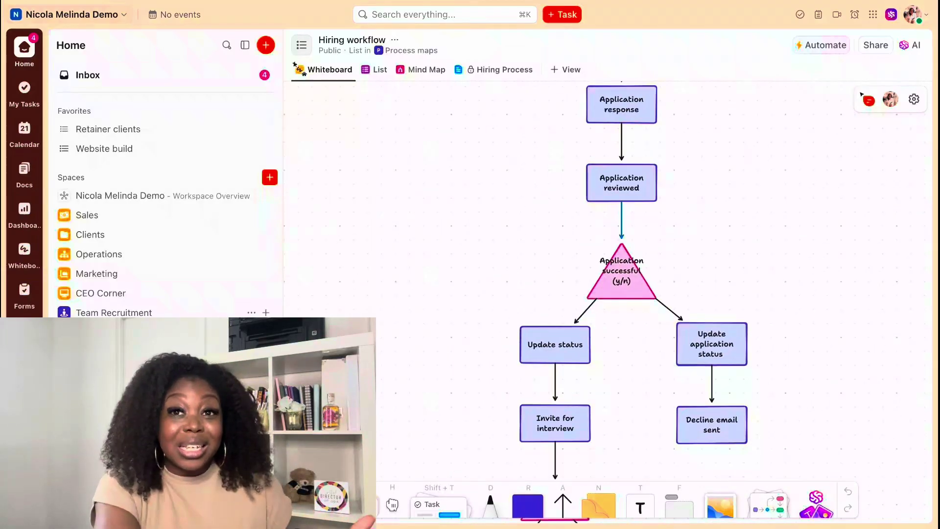
{"action": "scroll", "coordinate": [622, 279], "scroll_direction": "down", "scroll_amount": 1}
{"action": "scroll", "coordinate": [602, 281], "scroll_direction": "down", "scroll_amount": 2}
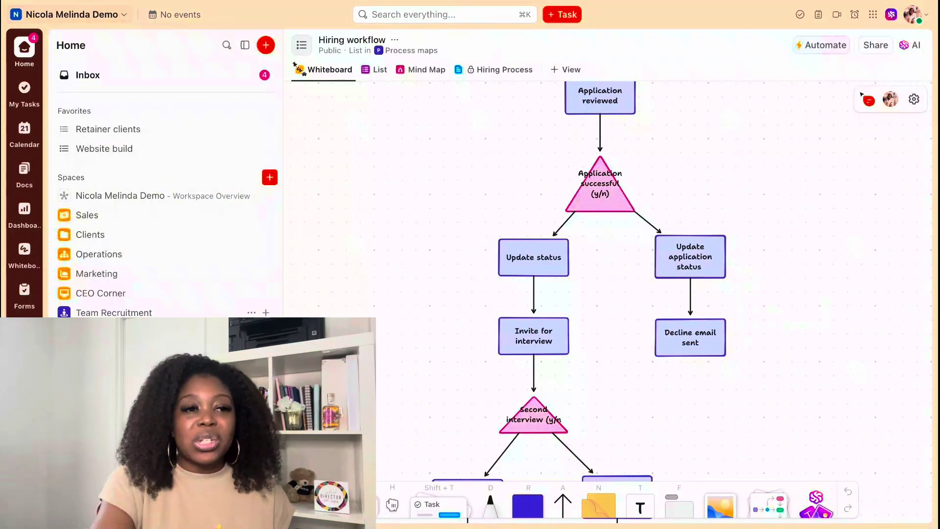
{"action": "scroll", "coordinate": [578, 279], "scroll_direction": "down", "scroll_amount": 5}
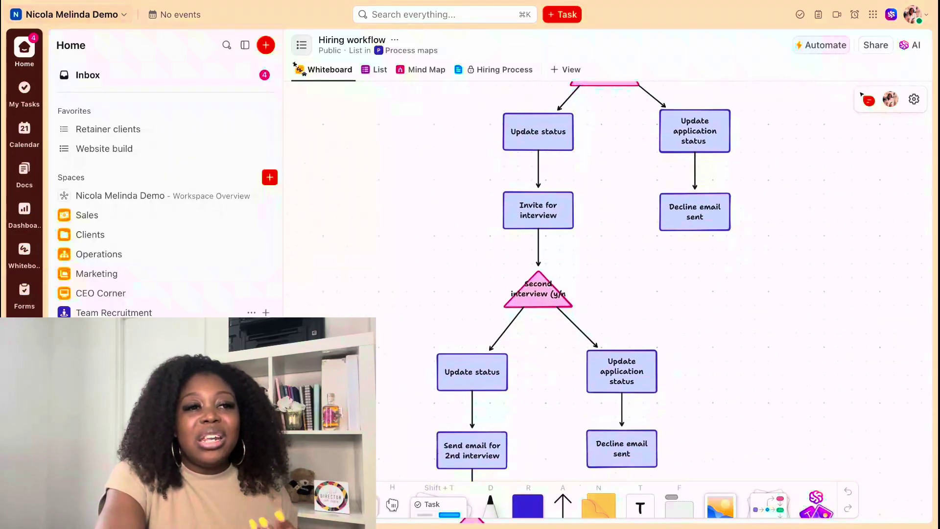
{"action": "scroll", "coordinate": [578, 279], "scroll_direction": "down", "scroll_amount": 1}
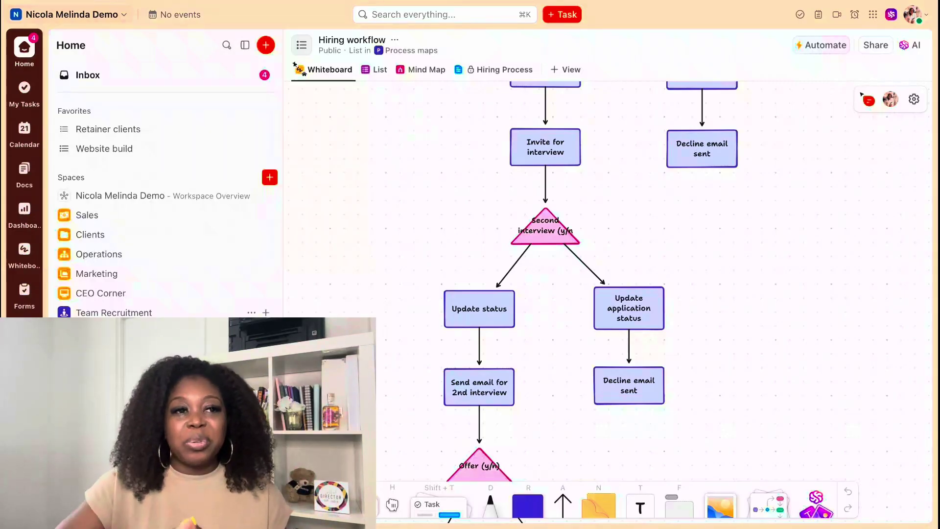
{"action": "scroll", "coordinate": [577, 279], "scroll_direction": "down", "scroll_amount": 5}
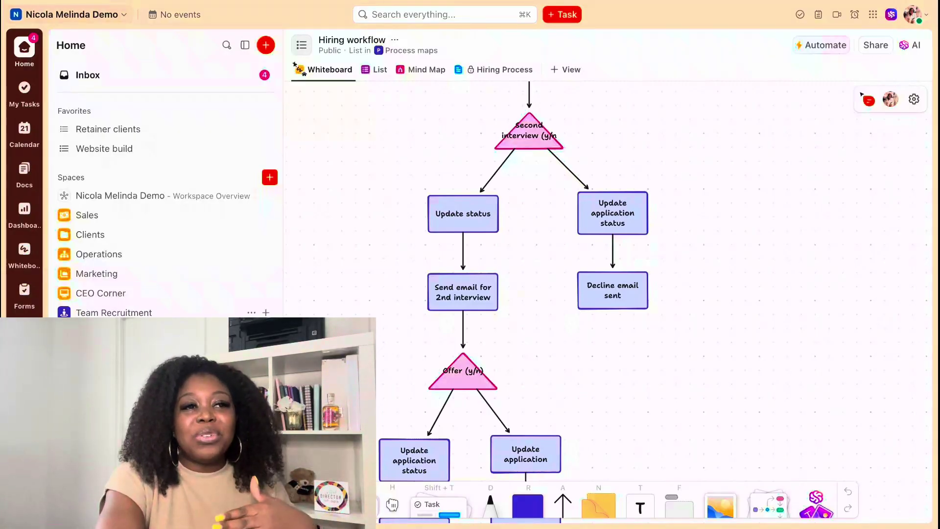
{"action": "scroll", "coordinate": [578, 294], "scroll_direction": "up", "scroll_amount": 5}
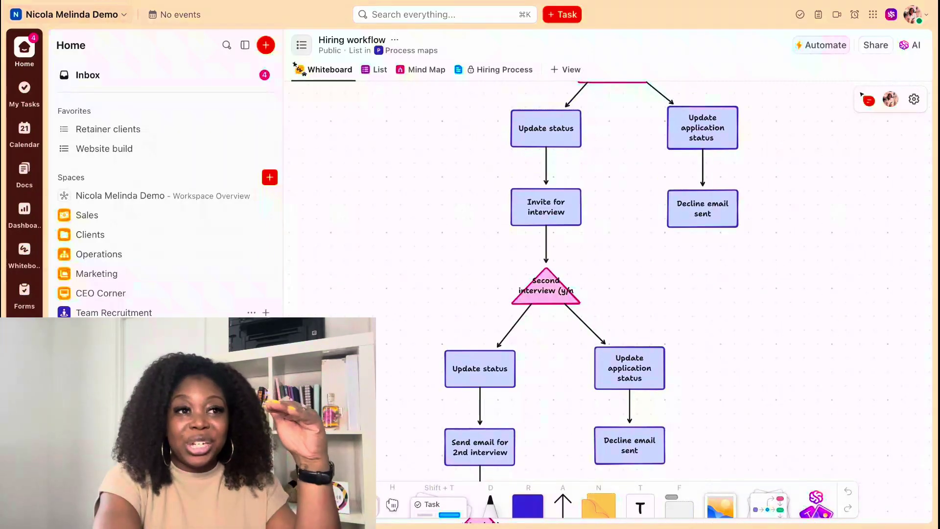
{"action": "scroll", "coordinate": [587, 294], "scroll_direction": "up", "scroll_amount": 4}
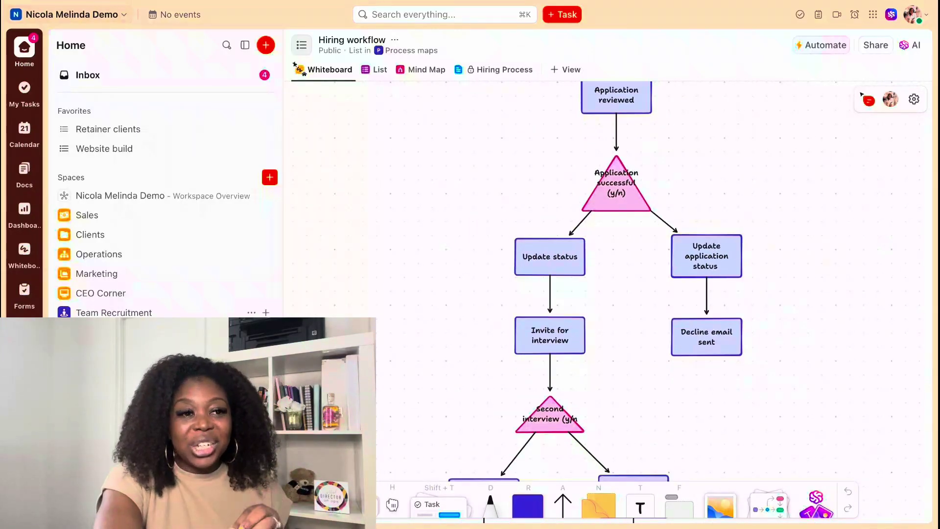
{"action": "scroll", "coordinate": [588, 282], "scroll_direction": "down", "scroll_amount": 3}
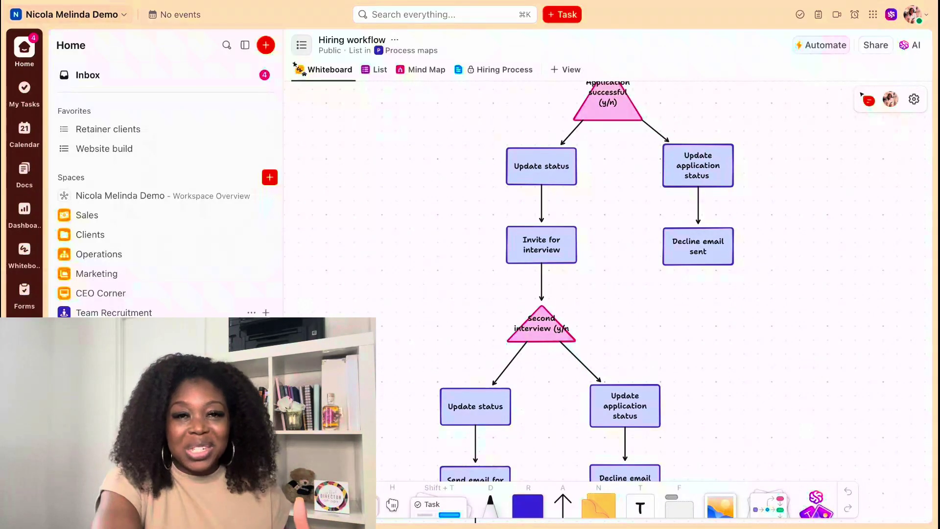
{"action": "scroll", "coordinate": [587, 281], "scroll_direction": "down", "scroll_amount": 4}
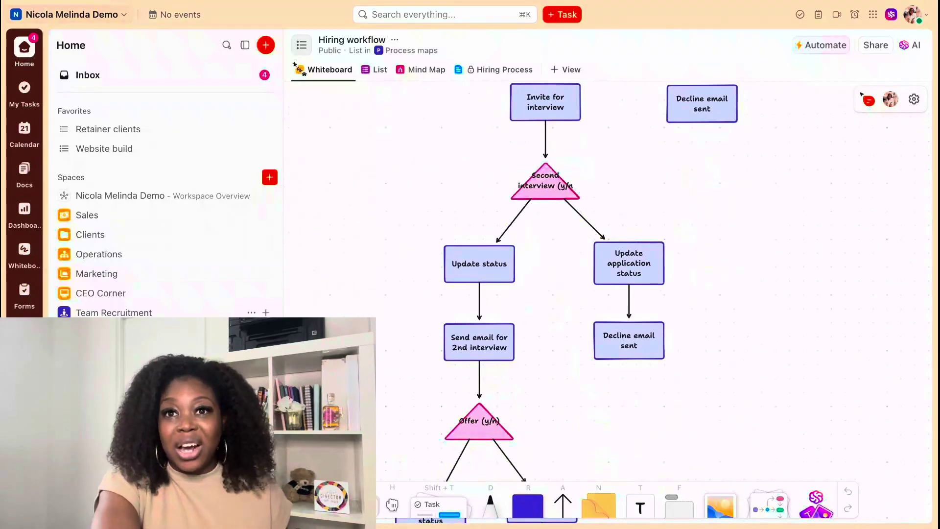
{"action": "scroll", "coordinate": [538, 281], "scroll_direction": "down", "scroll_amount": 3}
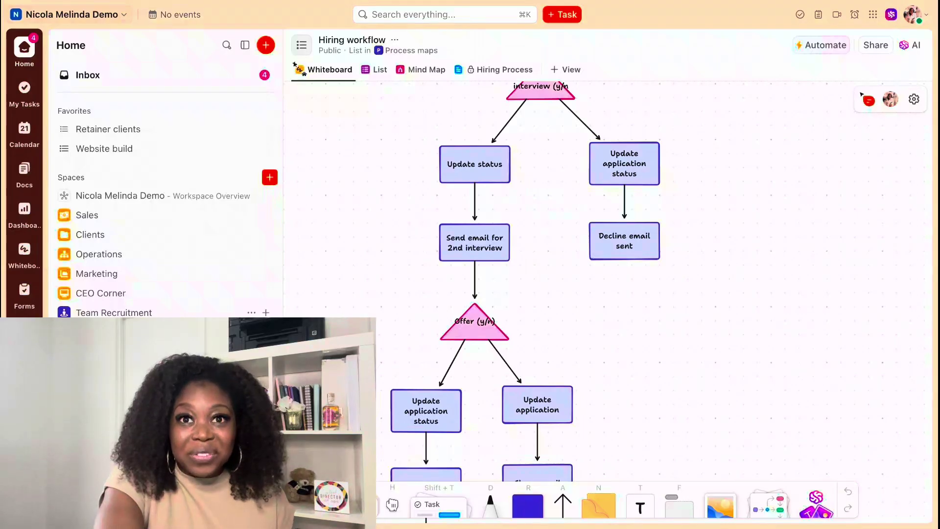
{"action": "scroll", "coordinate": [538, 282], "scroll_direction": "down", "scroll_amount": 1}
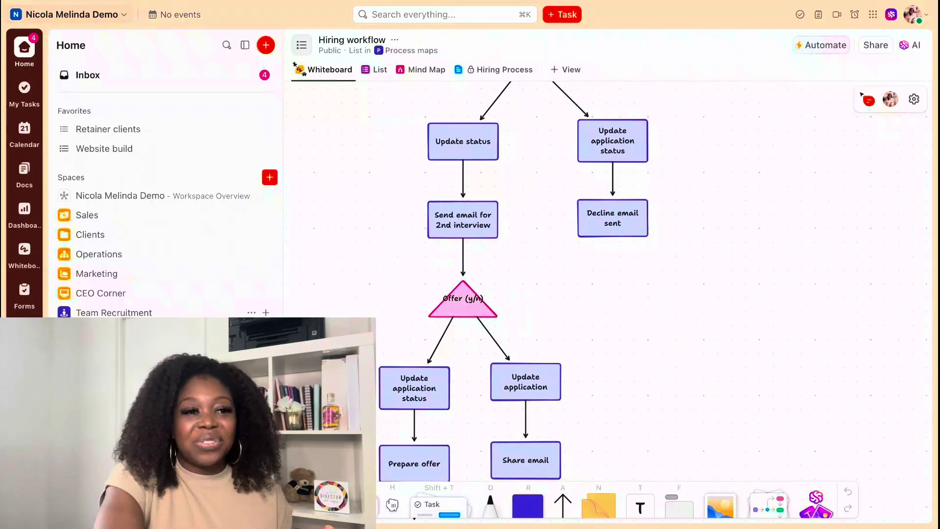
{"action": "scroll", "coordinate": [538, 281], "scroll_direction": "down", "scroll_amount": 3}
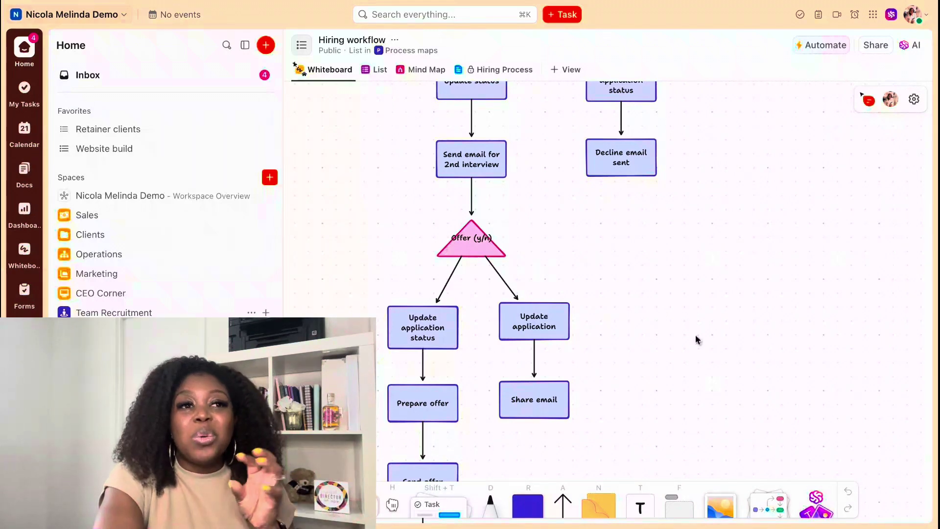
{"action": "scroll", "coordinate": [697, 337], "scroll_direction": "up", "scroll_amount": 4}
{"action": "scroll", "coordinate": [695, 334], "scroll_direction": "up", "scroll_amount": 7}
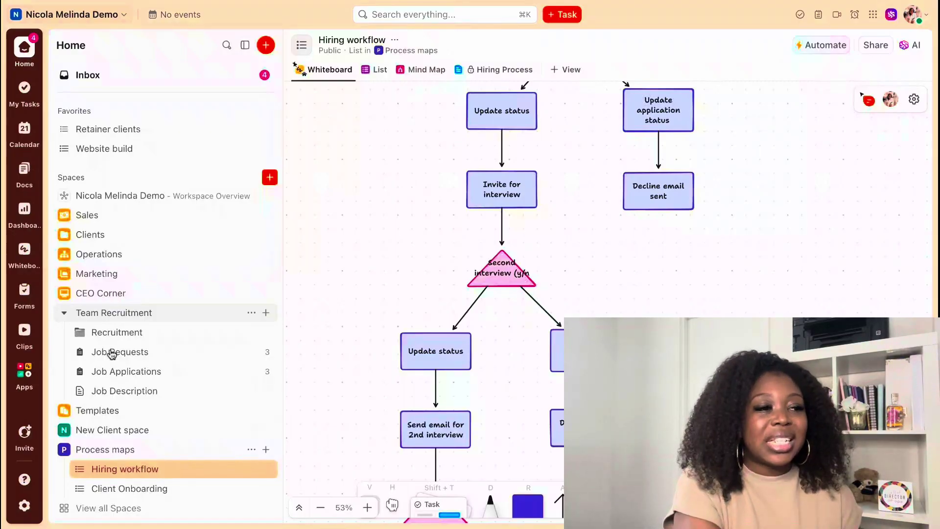
- Open the Job Applications list and view which item types can be created in the Team Recruitment space
{"action": "left_click", "coordinate": [110, 376]}
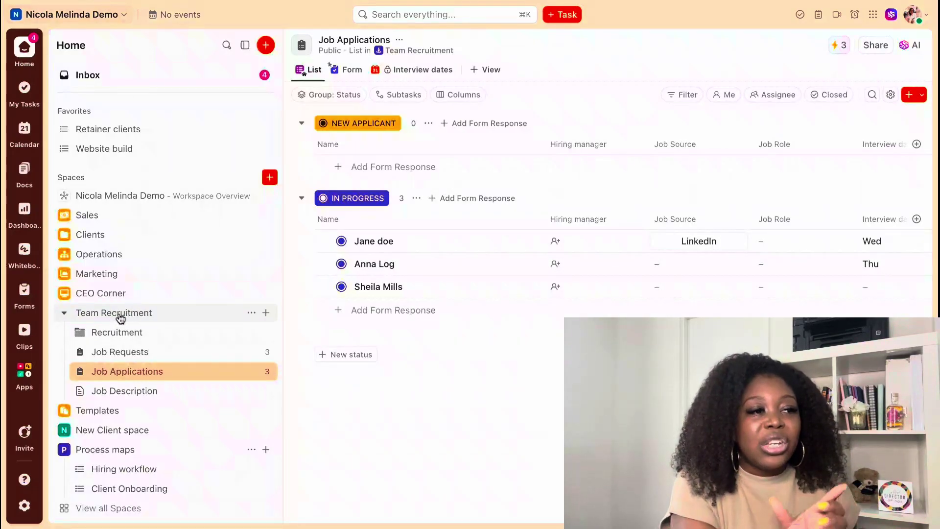
{"action": "left_click", "coordinate": [265, 313]}
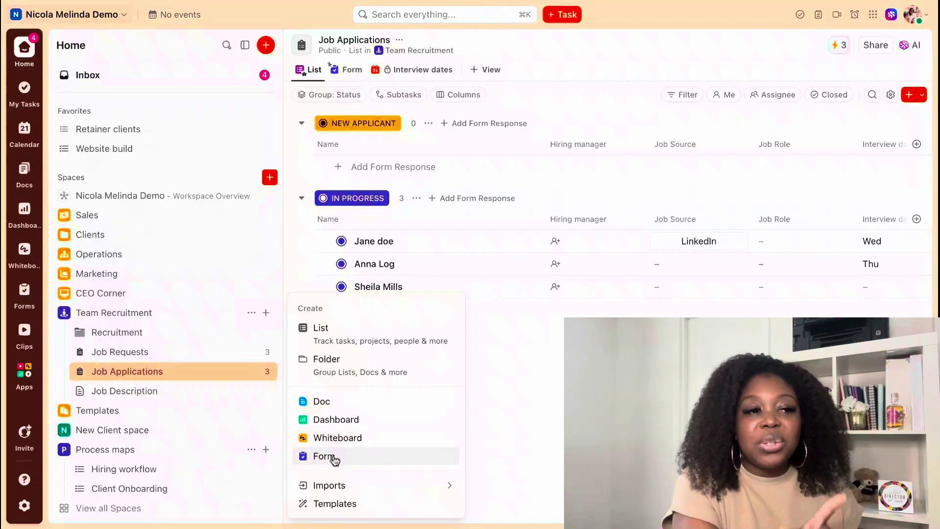
{"action": "left_click", "coordinate": [199, 372]}
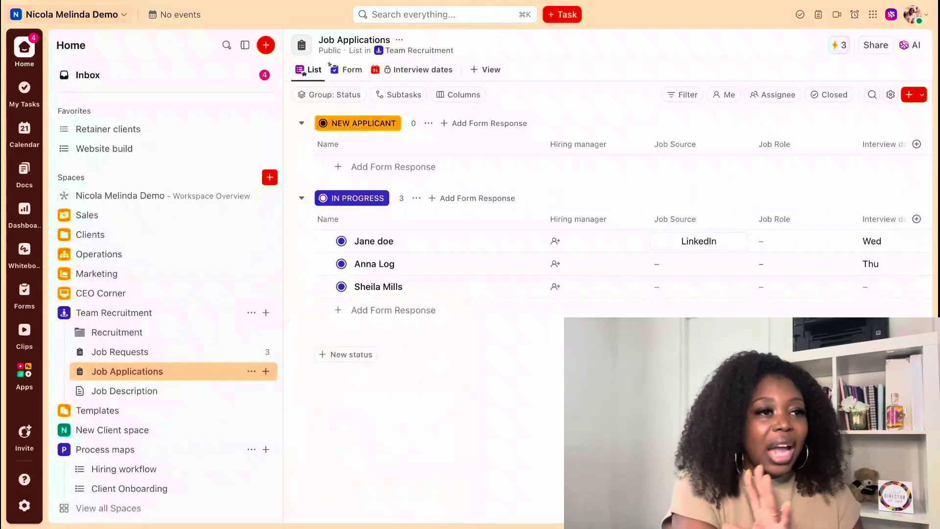
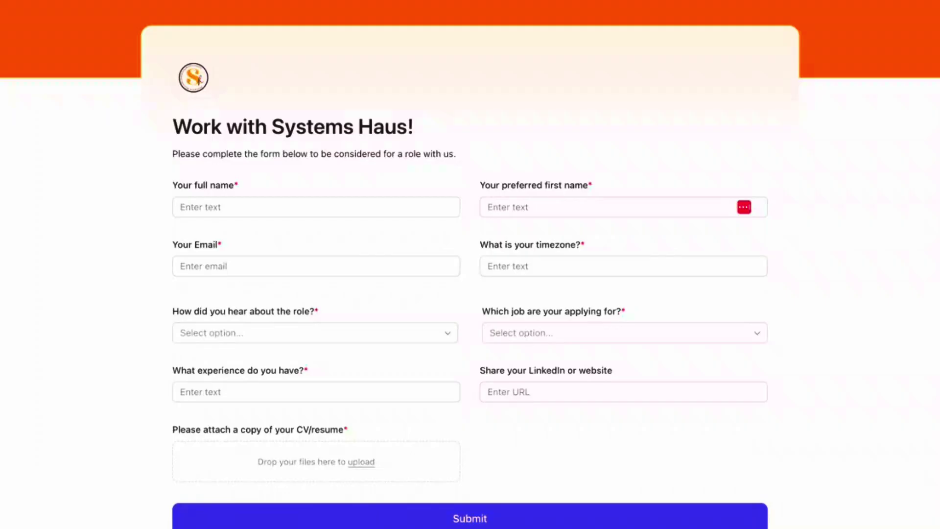
- Review the Work with Systems Haus application form, including the choices for how applicants heard about the role and which job they want
{"action": "left_click", "coordinate": [387, 337]}
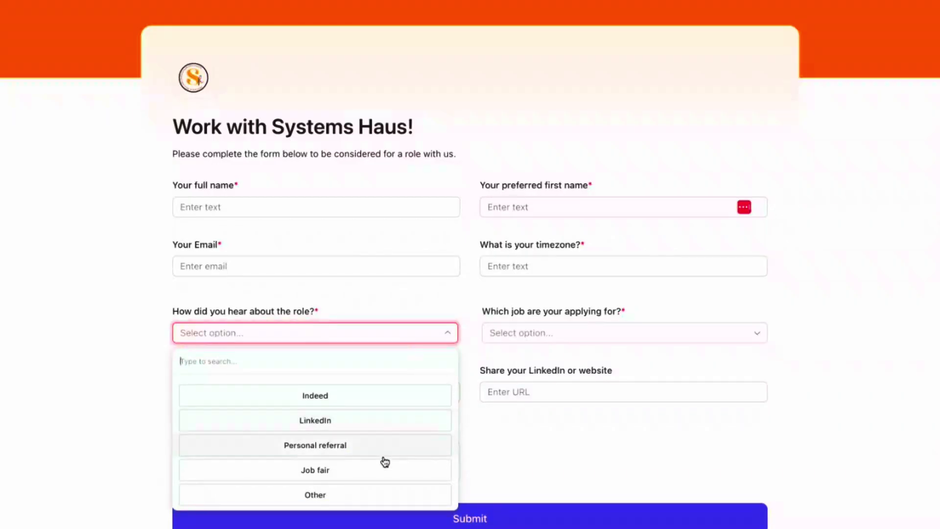
{"action": "left_click", "coordinate": [537, 447]}
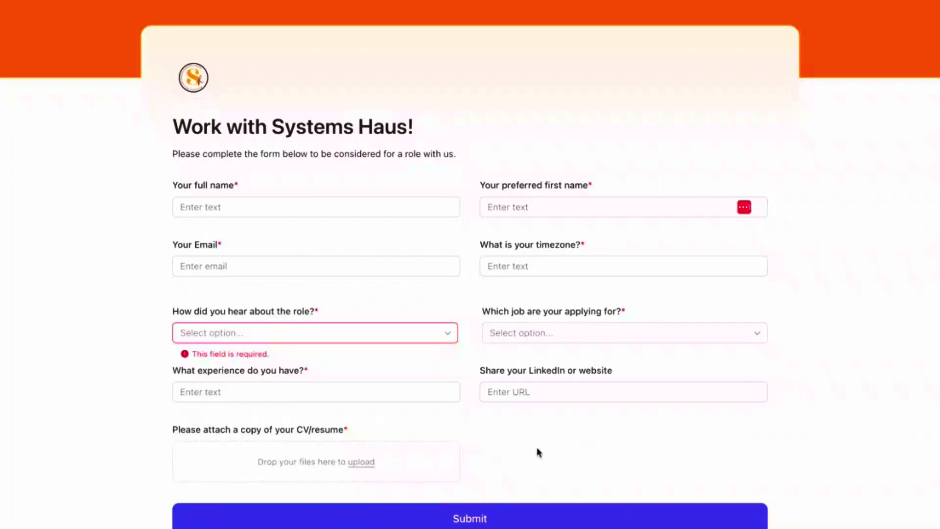
{"action": "left_click", "coordinate": [611, 341]}
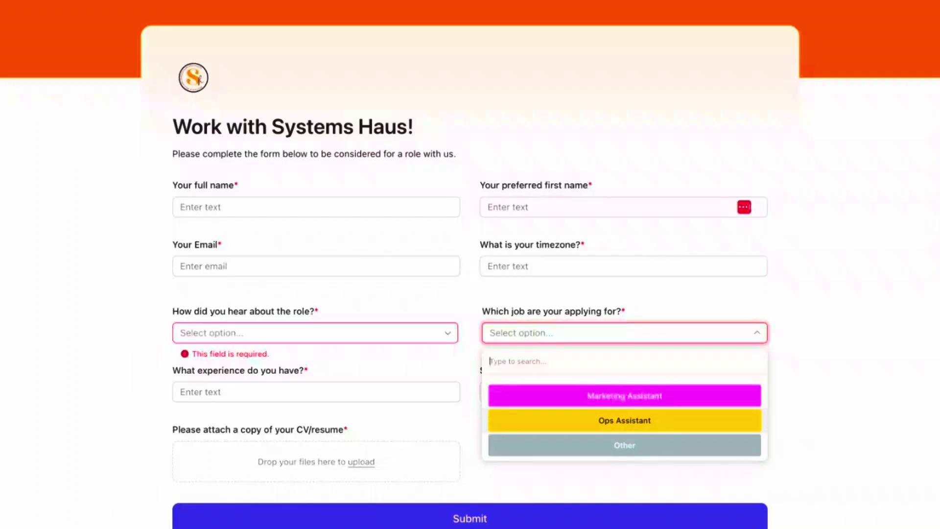
{"action": "left_click", "coordinate": [865, 338]}
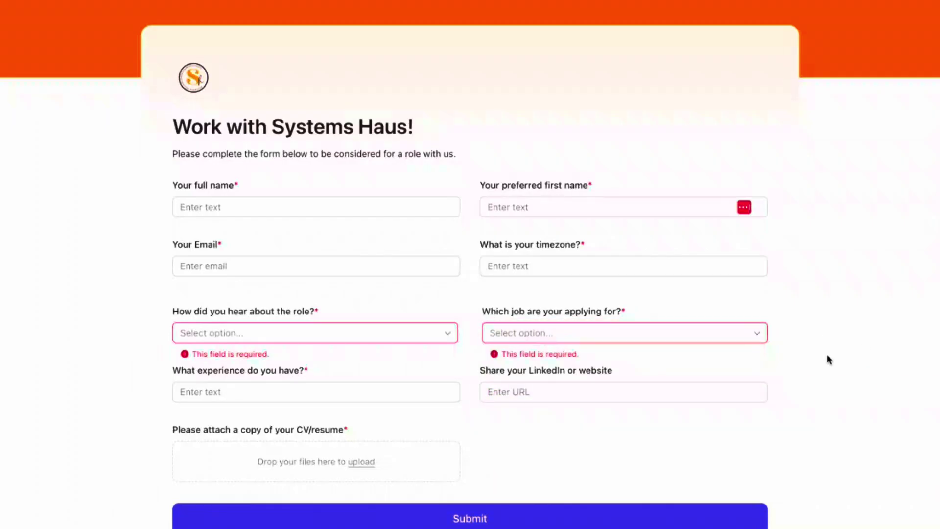
{"action": "left_click", "coordinate": [350, 391]}
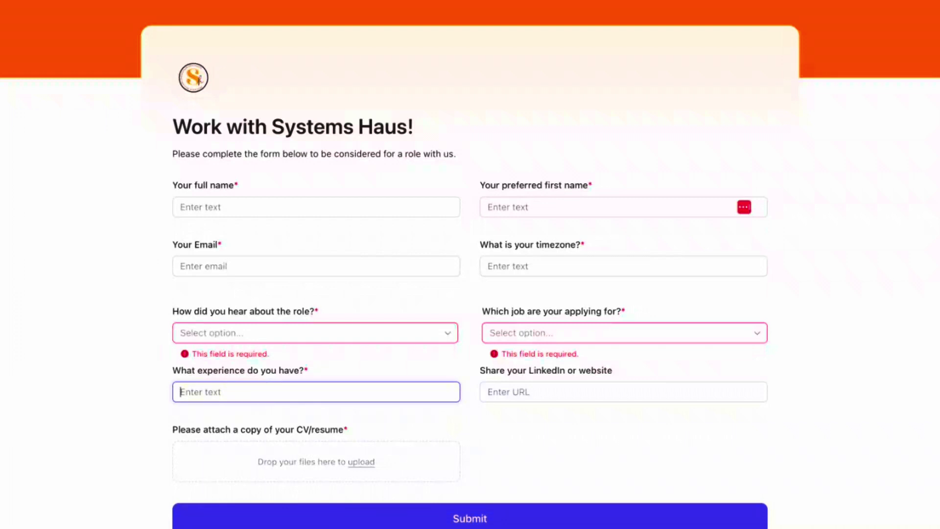
{"action": "scroll", "coordinate": [550, 413], "scroll_direction": "down", "scroll_amount": 2}
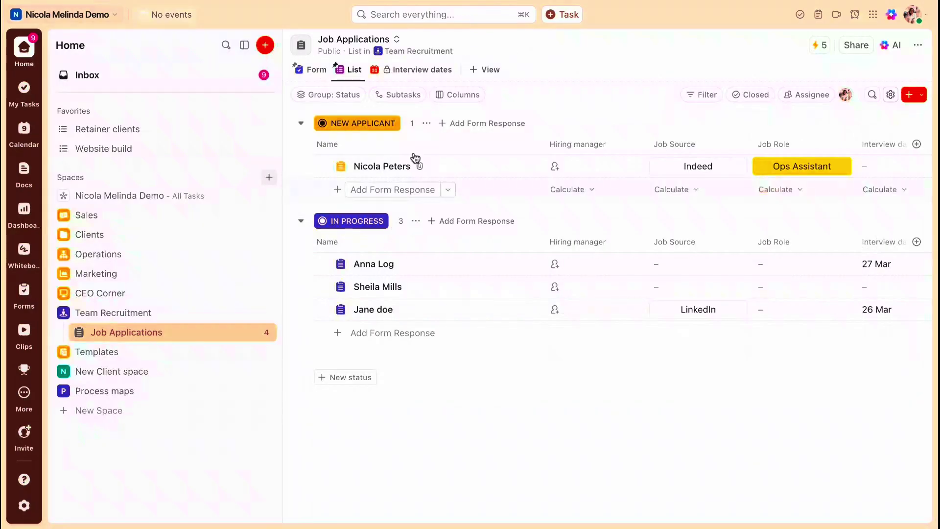
- Look through the new applicant's columns in the Job Applications list and view the task statuses available for the entry
{"action": "scroll", "coordinate": [457, 166], "scroll_direction": "right", "scroll_amount": 3}
{"action": "scroll", "coordinate": [457, 166], "scroll_direction": "left", "scroll_amount": 3}
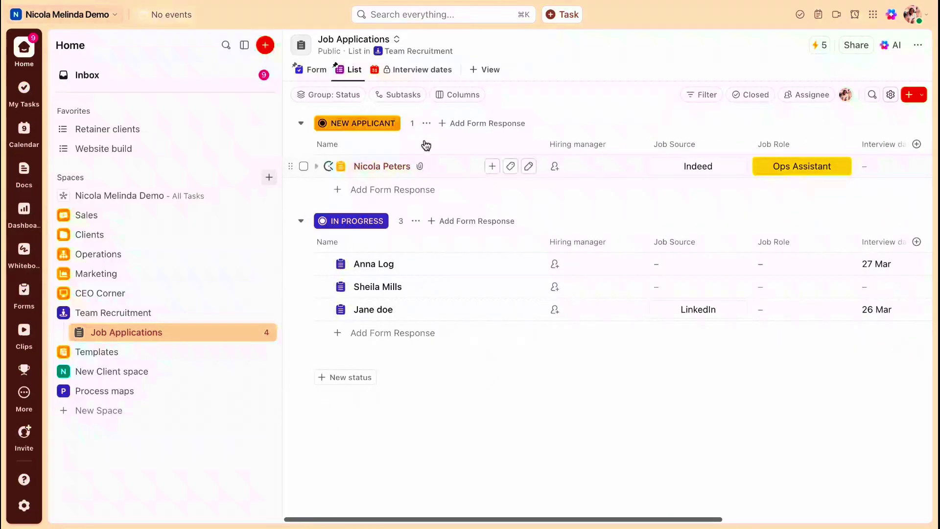
{"action": "left_click", "coordinate": [339, 166]}
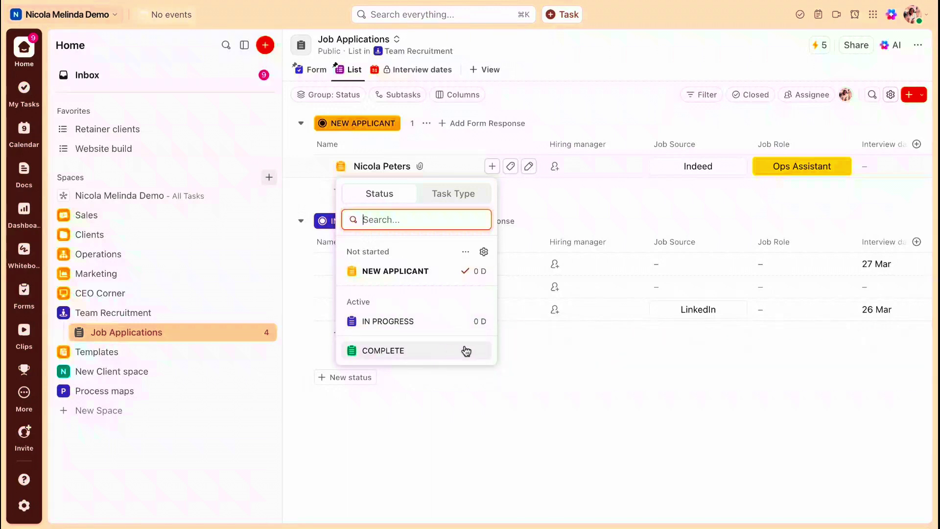
{"action": "left_click", "coordinate": [539, 354]}
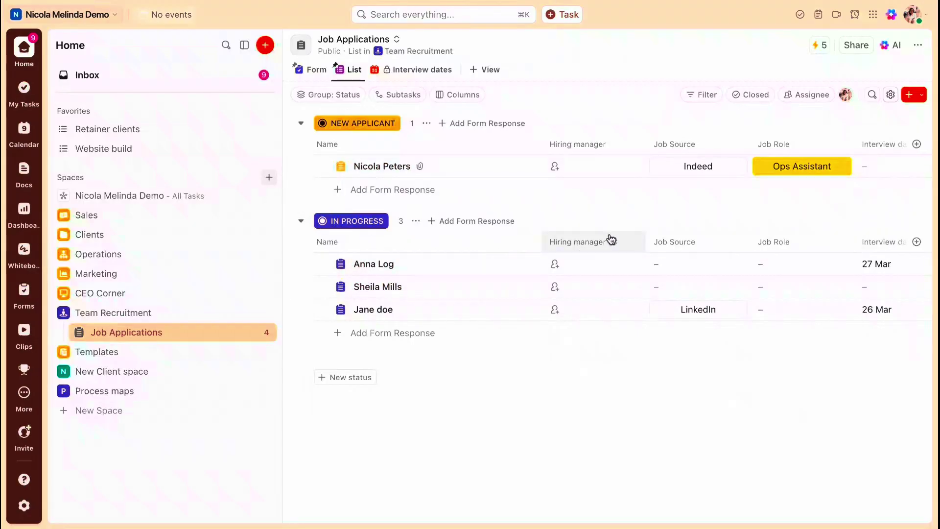
- View the Application Status options for the new applicant and leave the field empty
{"action": "scroll", "coordinate": [611, 239], "scroll_direction": "right", "scroll_amount": 10}
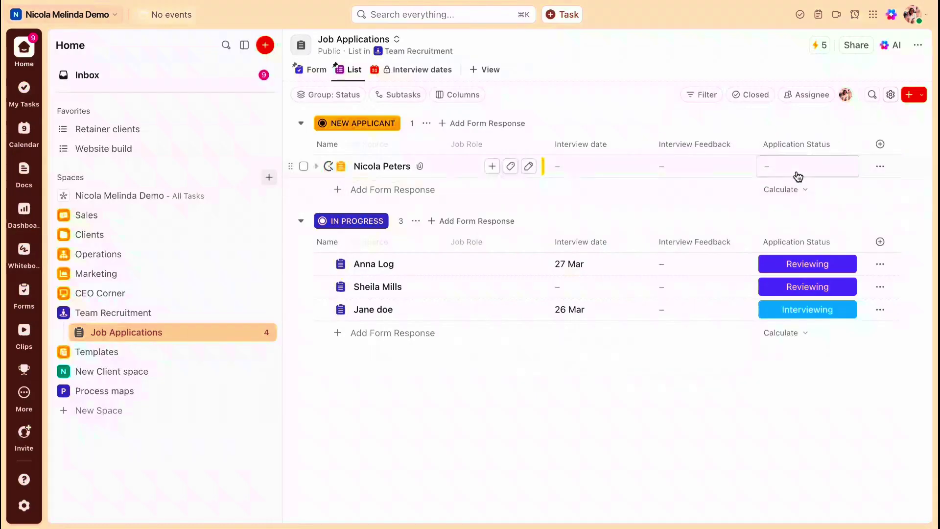
{"action": "left_click", "coordinate": [798, 176]}
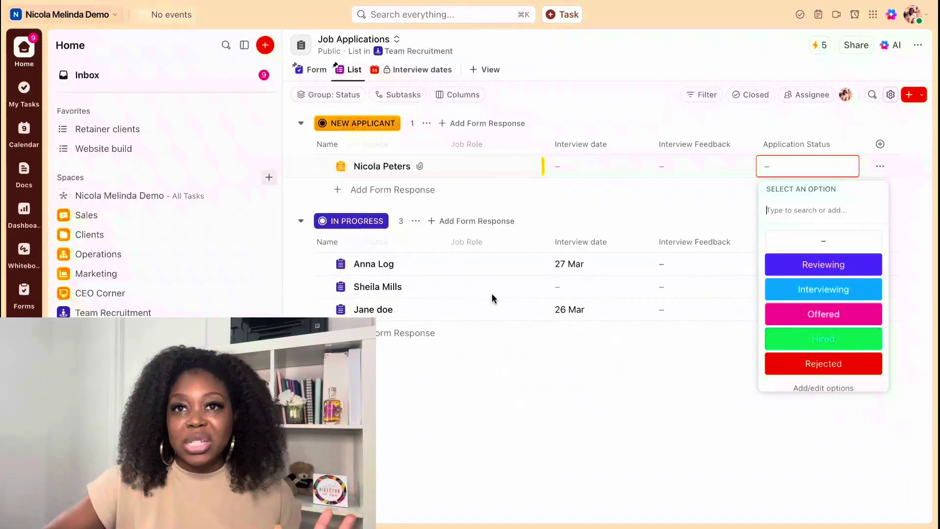
{"action": "left_click", "coordinate": [488, 342]}
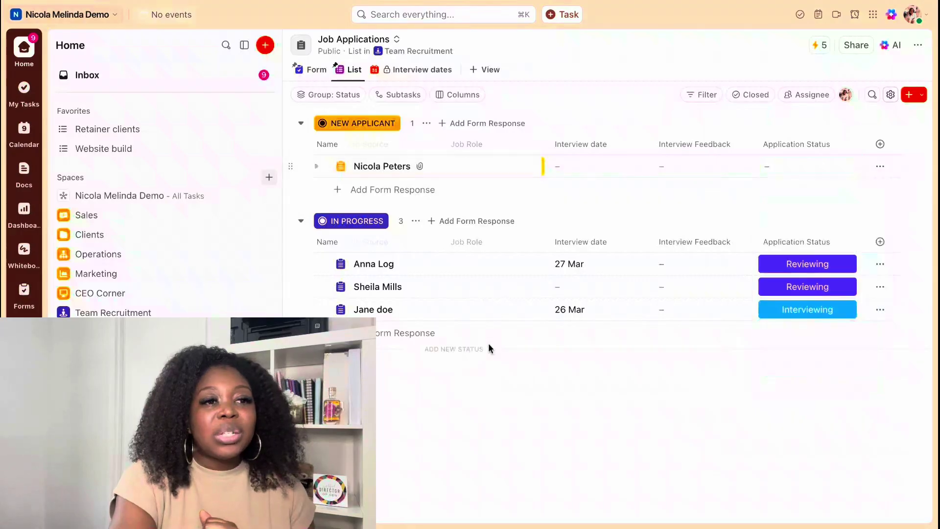
{"action": "scroll", "coordinate": [587, 183], "scroll_direction": "left", "scroll_amount": 3}
{"action": "scroll", "coordinate": [587, 184], "scroll_direction": "left", "scroll_amount": 5}
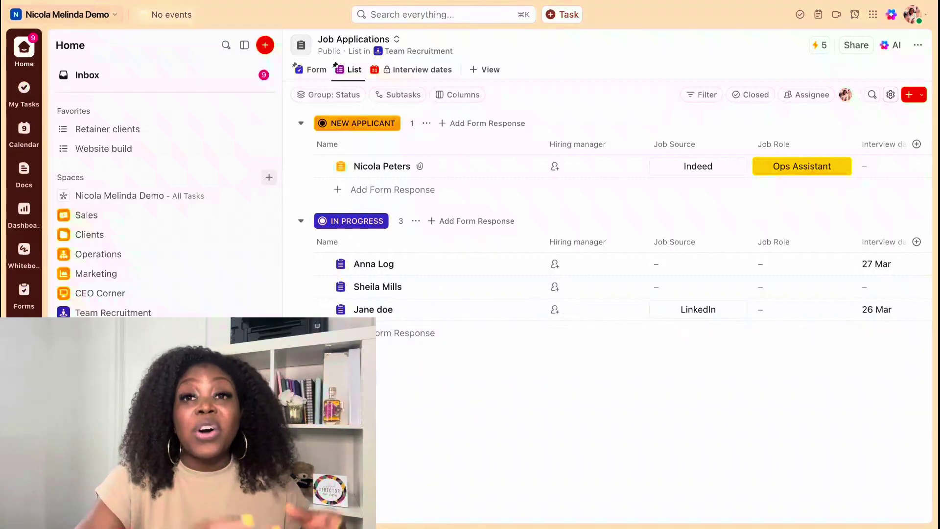
- Look across the interview columns and view the new applicant's Interview Feedback text field without entering anything
{"action": "scroll", "coordinate": [607, 225], "scroll_direction": "right", "scroll_amount": 4}
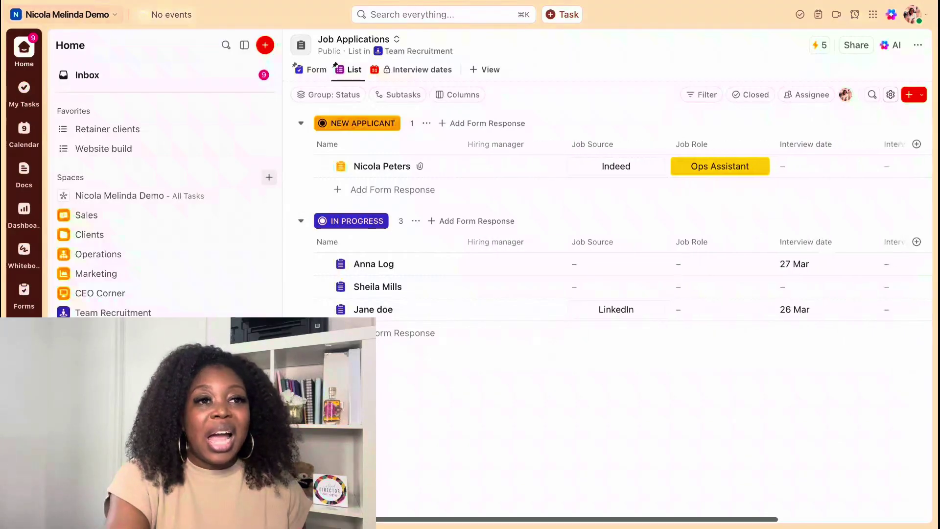
{"action": "scroll", "coordinate": [646, 180], "scroll_direction": "right", "scroll_amount": 6}
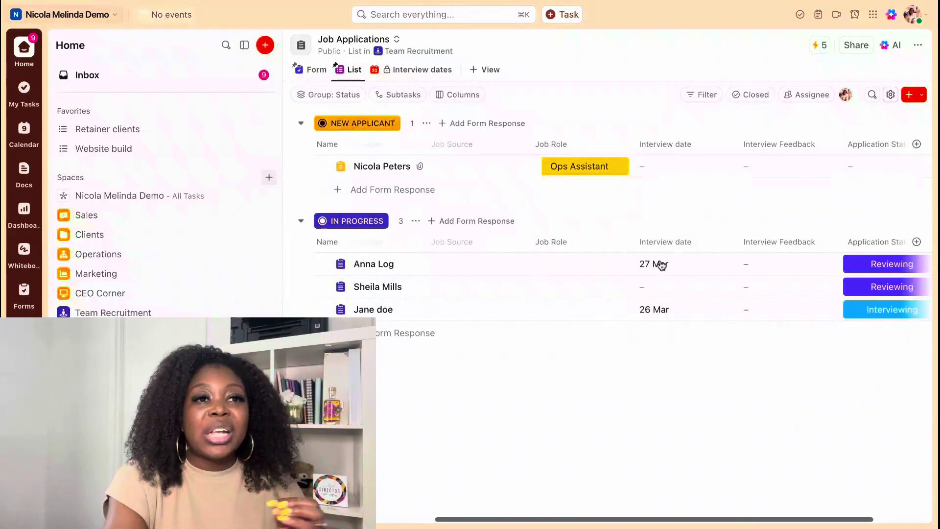
{"action": "scroll", "coordinate": [709, 172], "scroll_direction": "right", "scroll_amount": 4}
{"action": "left_click", "coordinate": [680, 172]}
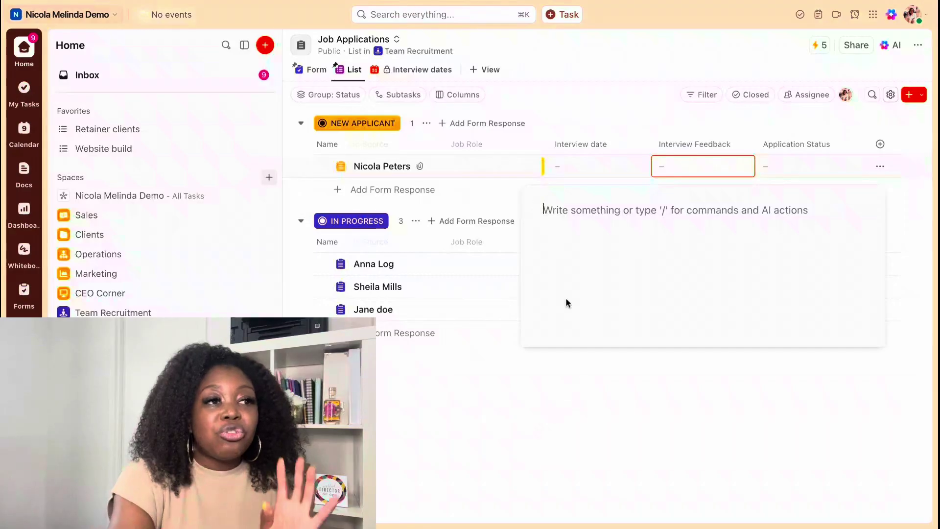
{"action": "left_click", "coordinate": [581, 153]}
- View the grouping settings of the Job Applications list without changing them and return to the Hiring manager column
{"action": "left_click", "coordinate": [324, 101]}
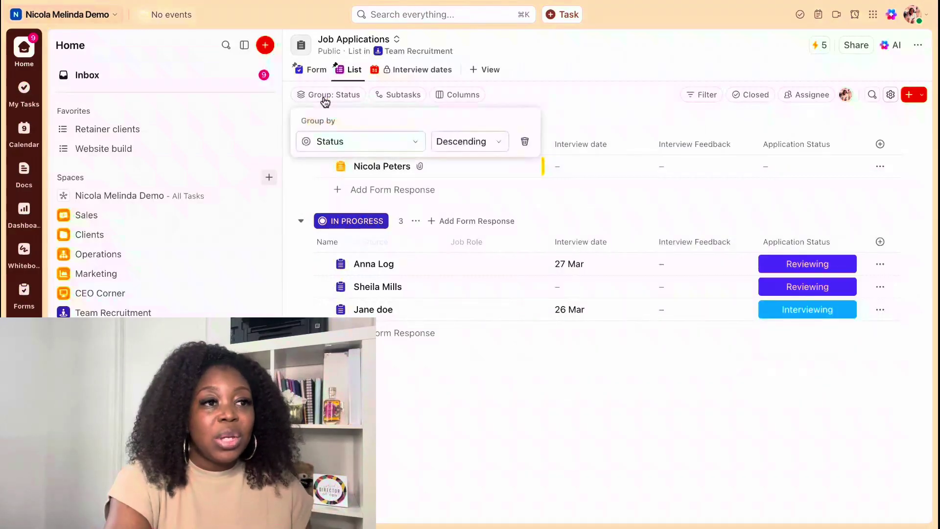
{"action": "left_click", "coordinate": [644, 120]}
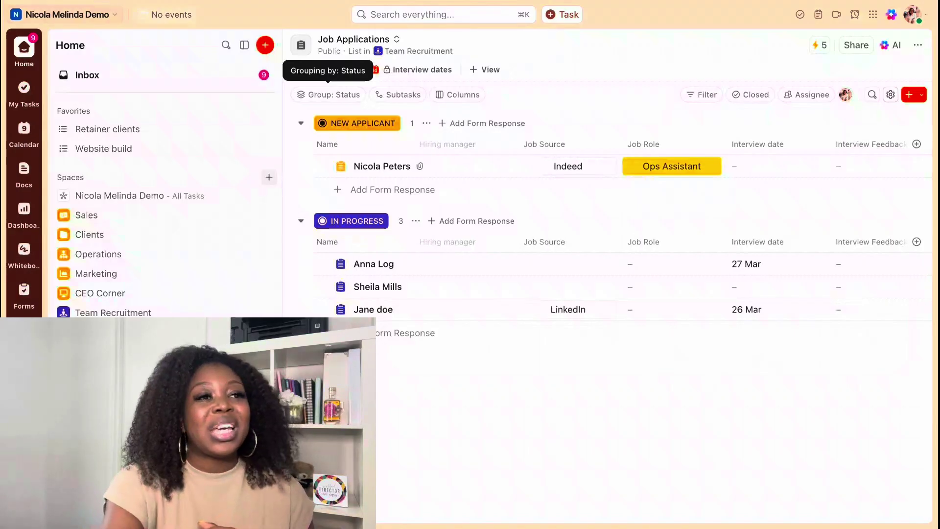
{"action": "scroll", "coordinate": [621, 221], "scroll_direction": "left", "scroll_amount": 1}
{"action": "scroll", "coordinate": [562, 140], "scroll_direction": "left", "scroll_amount": 3}
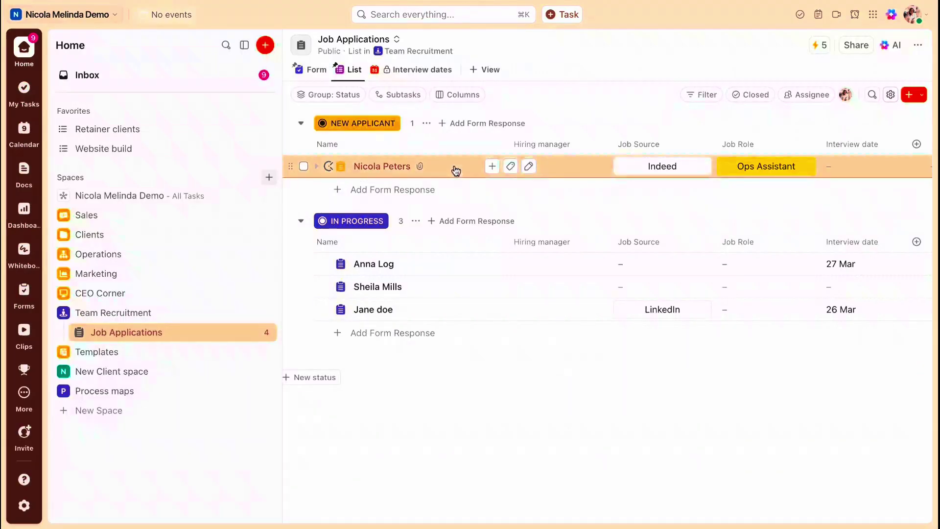
- Open the new applicant's record and review all its custom fields, the Interview Feedback field and the comment box
{"action": "left_click", "coordinate": [453, 169]}
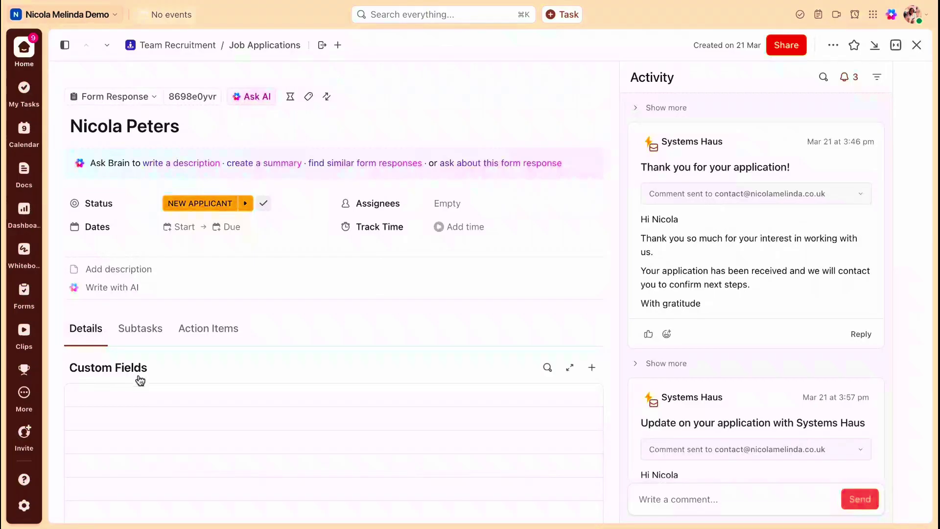
{"action": "scroll", "coordinate": [159, 362], "scroll_direction": "down", "scroll_amount": 2}
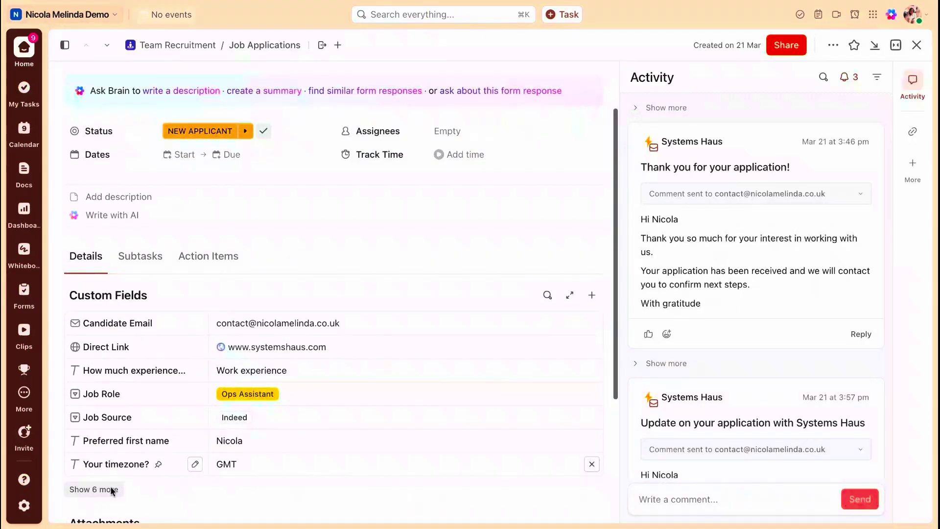
{"action": "left_click", "coordinate": [105, 490]}
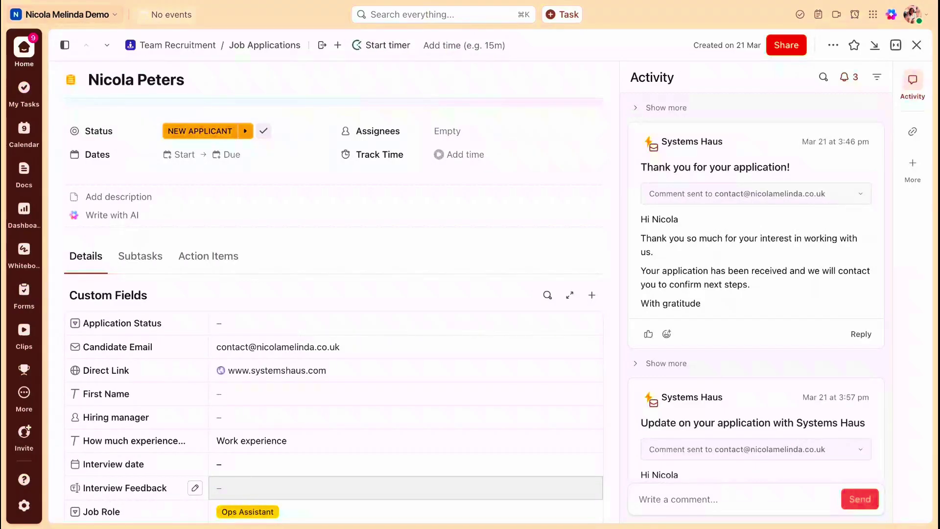
{"action": "left_click", "coordinate": [406, 487]}
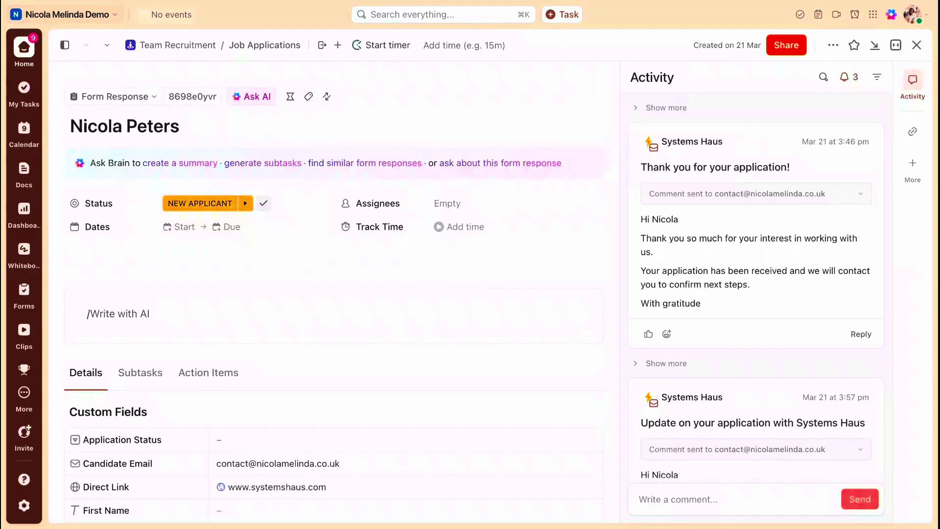
{"action": "left_click", "coordinate": [688, 499]}
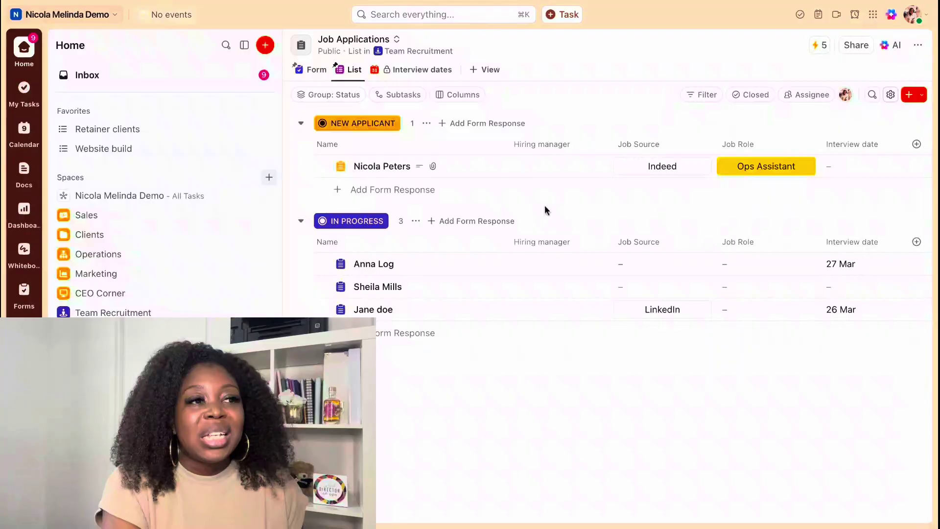
- Move the Application Status column directly after the Name column, ahead of Hiring manager
{"action": "scroll", "coordinate": [663, 193], "scroll_direction": "right", "scroll_amount": 3}
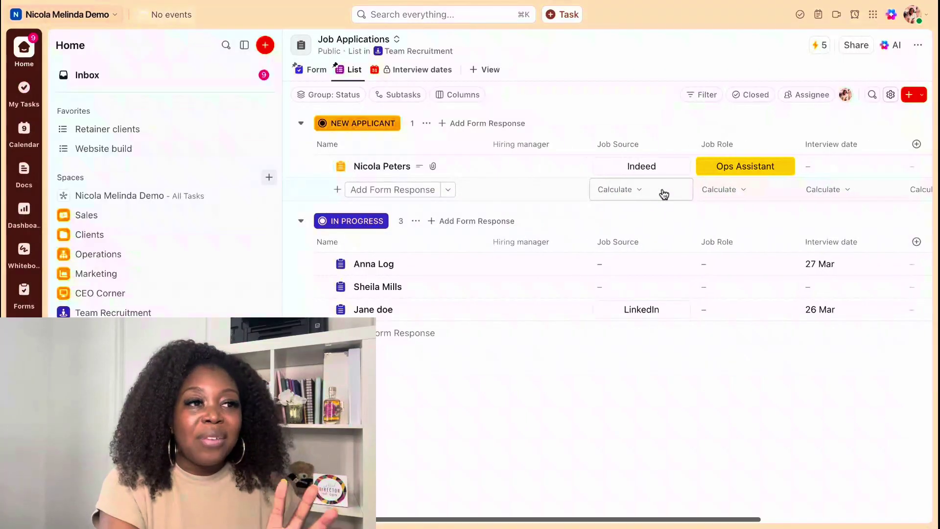
{"action": "scroll", "coordinate": [663, 193], "scroll_direction": "right", "scroll_amount": 10}
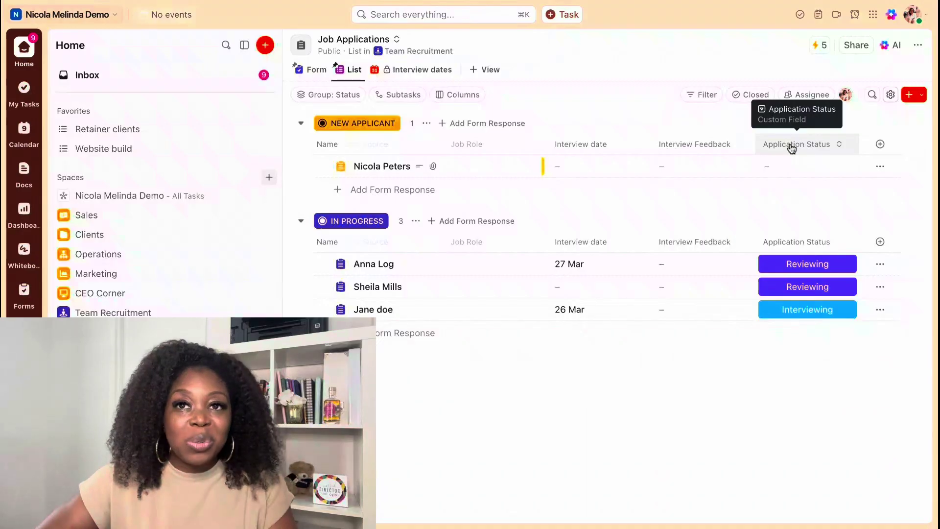
{"action": "left_click_drag", "start_coordinate": [796, 144], "coordinate": [482, 151]}
{"action": "scroll", "coordinate": [636, 175], "scroll_direction": "left", "scroll_amount": 5}
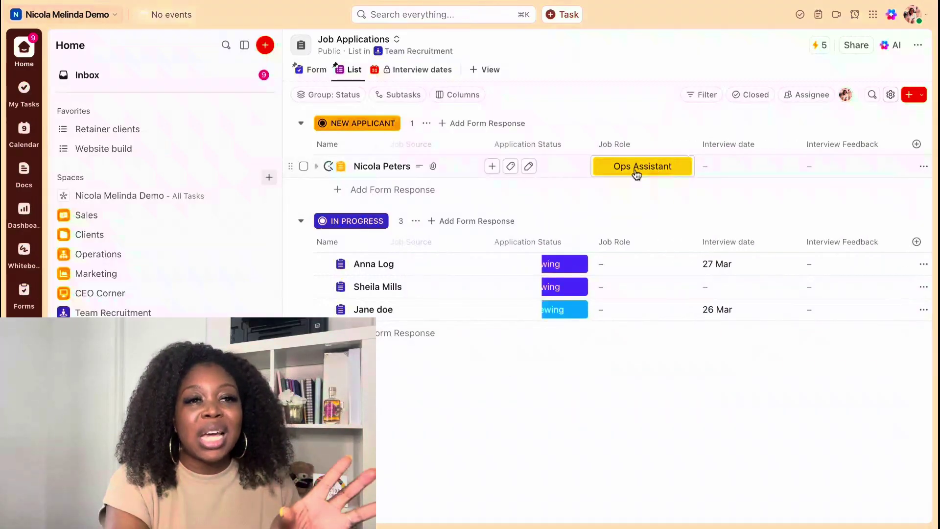
{"action": "left_click_drag", "start_coordinate": [749, 151], "coordinate": [581, 162]}
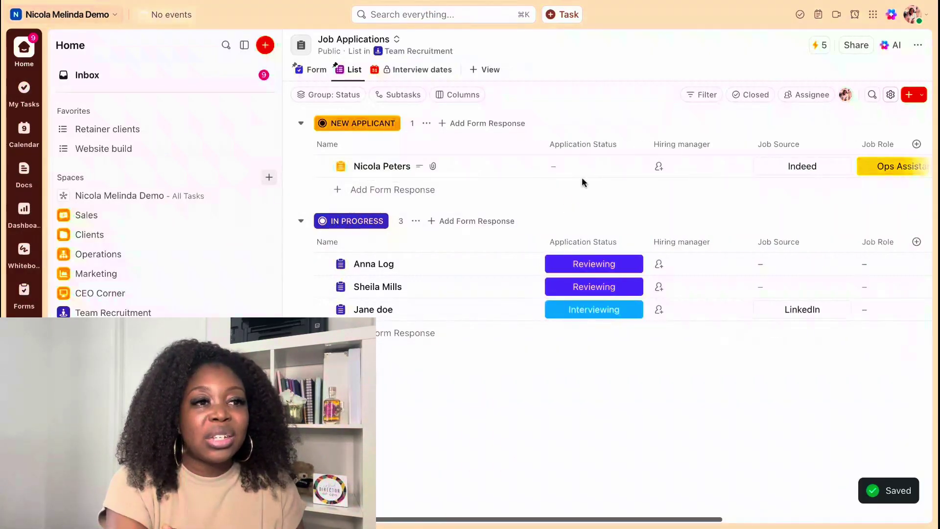
- Set the new applicant's Application Status to Reviewing and assign a hiring manager to the application
{"action": "left_click", "coordinate": [585, 170]}
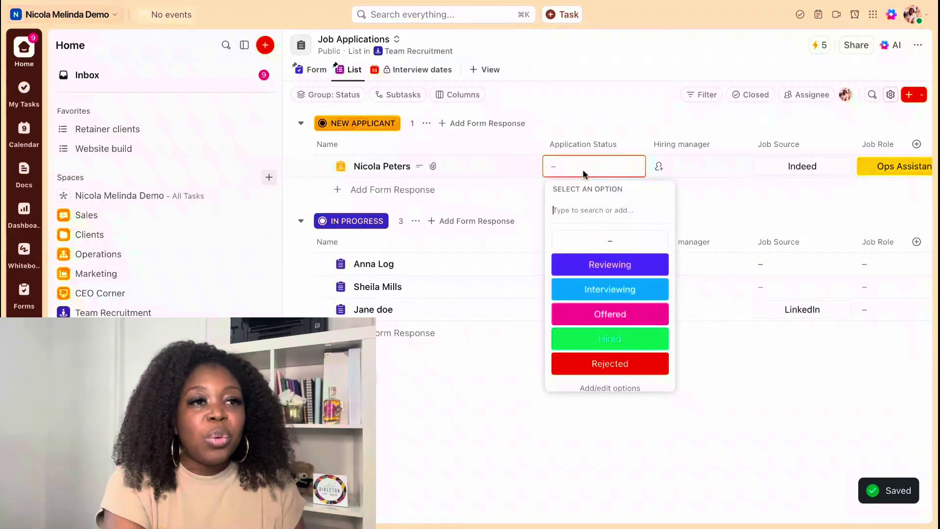
{"action": "left_click", "coordinate": [587, 265]}
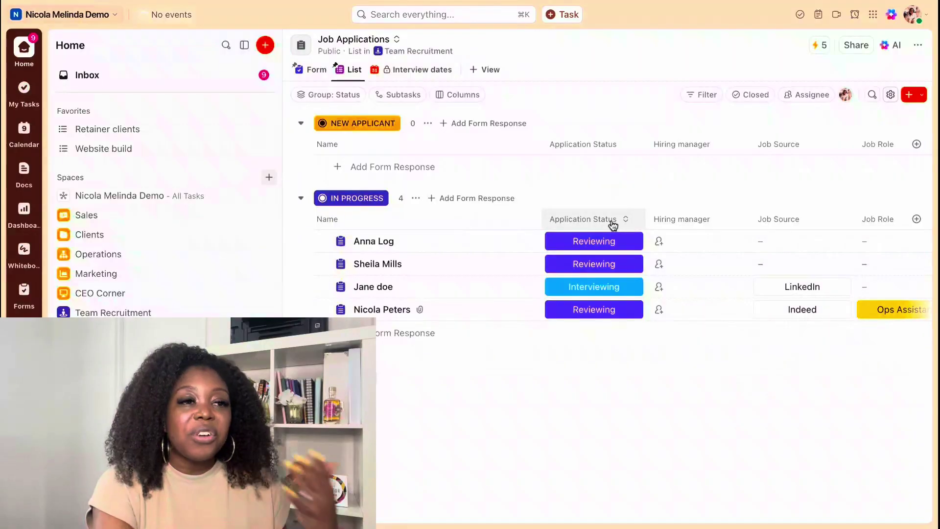
{"action": "left_click", "coordinate": [659, 309]}
{"action": "left_click", "coordinate": [699, 108]}
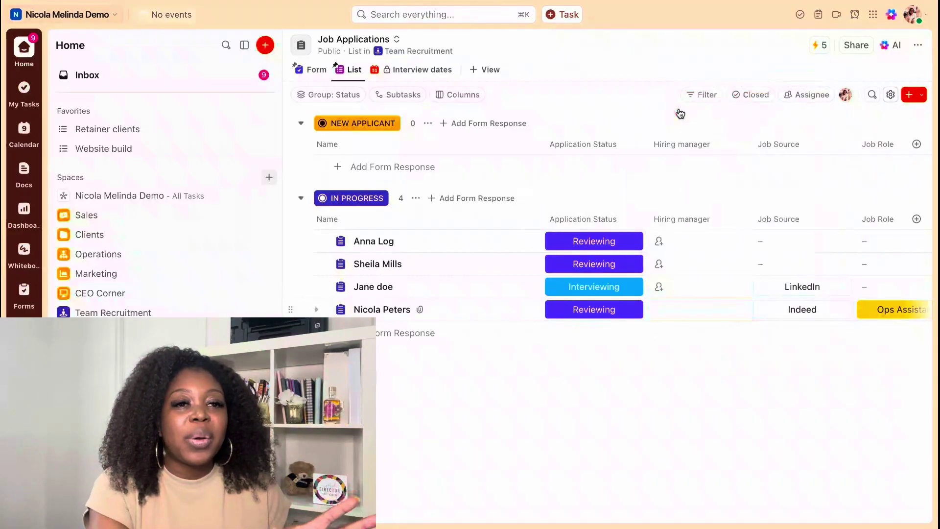
- Set the reviewed applicant's Interview date to tomorrow, 10 April 2025
{"action": "scroll", "coordinate": [736, 343], "scroll_direction": "right", "scroll_amount": 5}
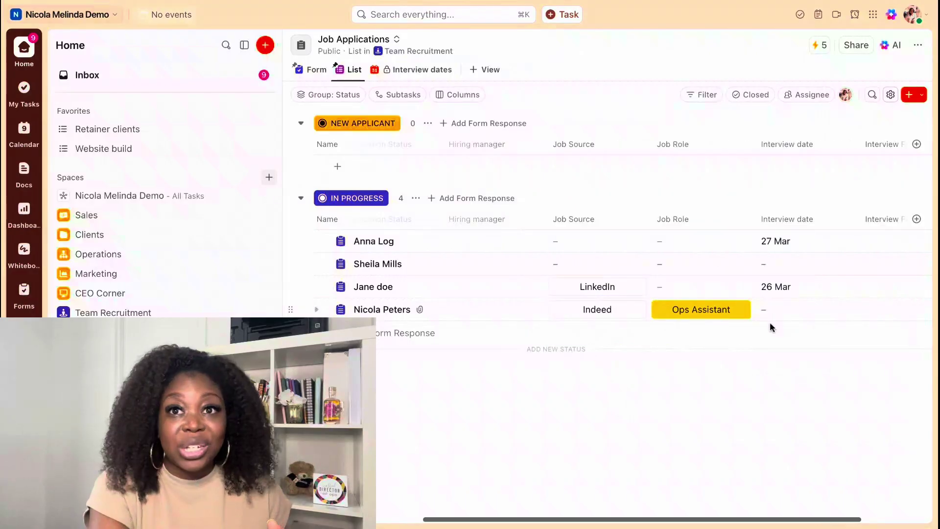
{"action": "left_click", "coordinate": [790, 314]}
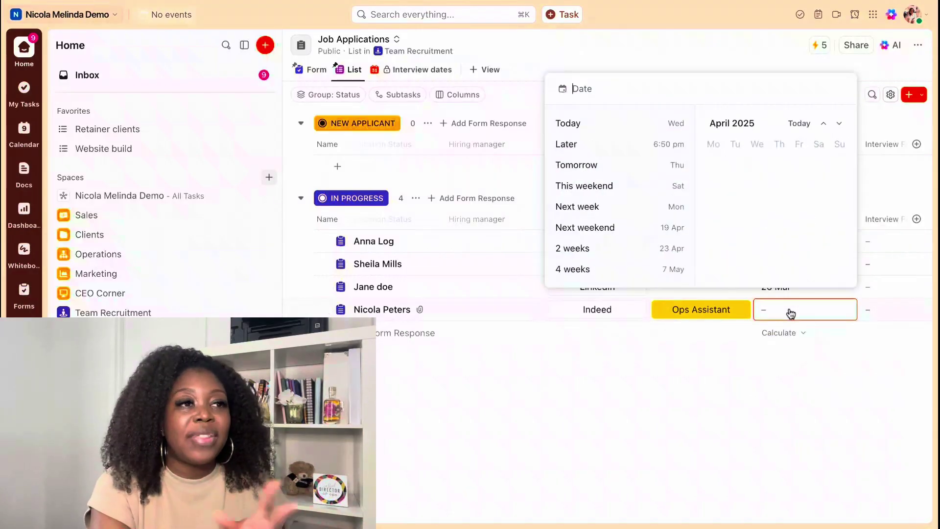
{"action": "left_click", "coordinate": [776, 185]}
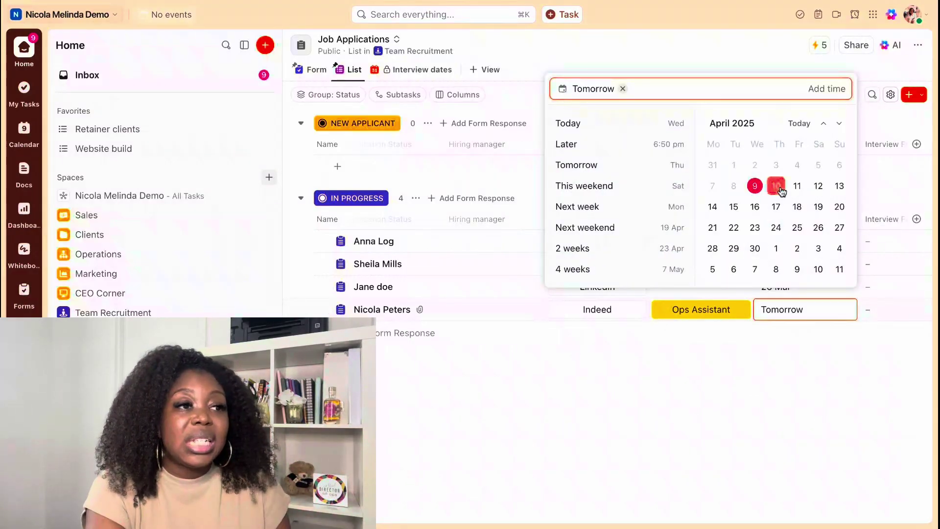
{"action": "left_click", "coordinate": [490, 30]}
- Add a Board (Kanban) view to Job Applications, make it non-private and set it as the default view
{"action": "left_click", "coordinate": [482, 69]}
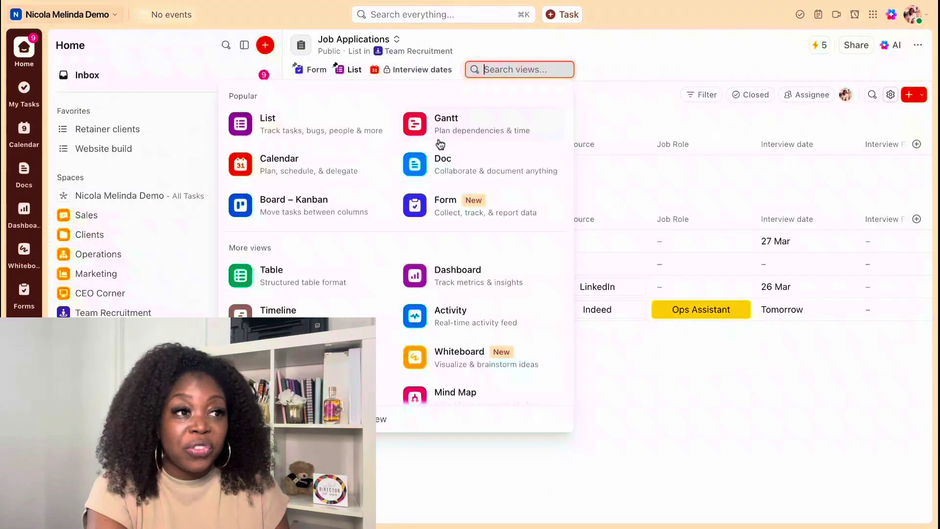
{"action": "left_click", "coordinate": [307, 206]}
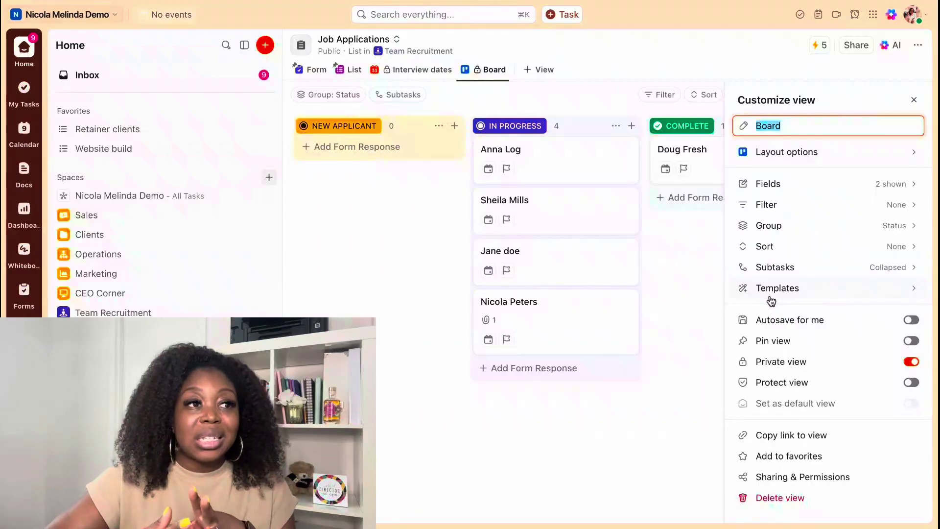
{"action": "right_click", "coordinate": [489, 69]}
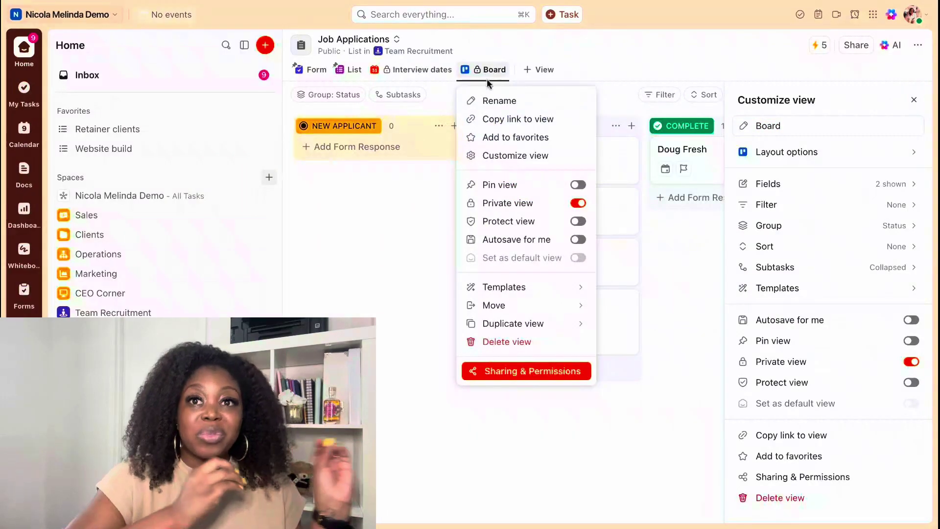
{"action": "left_click", "coordinate": [579, 203]}
{"action": "left_click", "coordinate": [579, 258]}
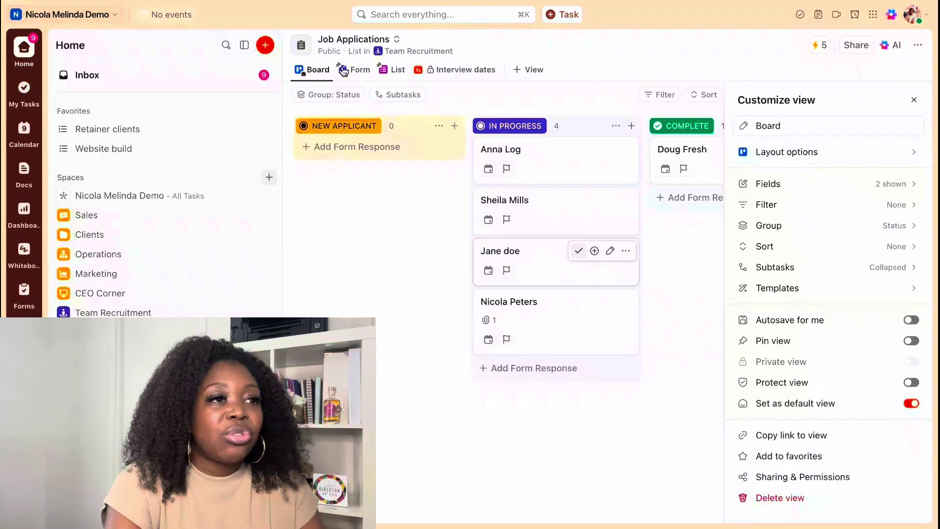
- Group the board by Application Status and save the change to the view
{"action": "left_click", "coordinate": [331, 96]}
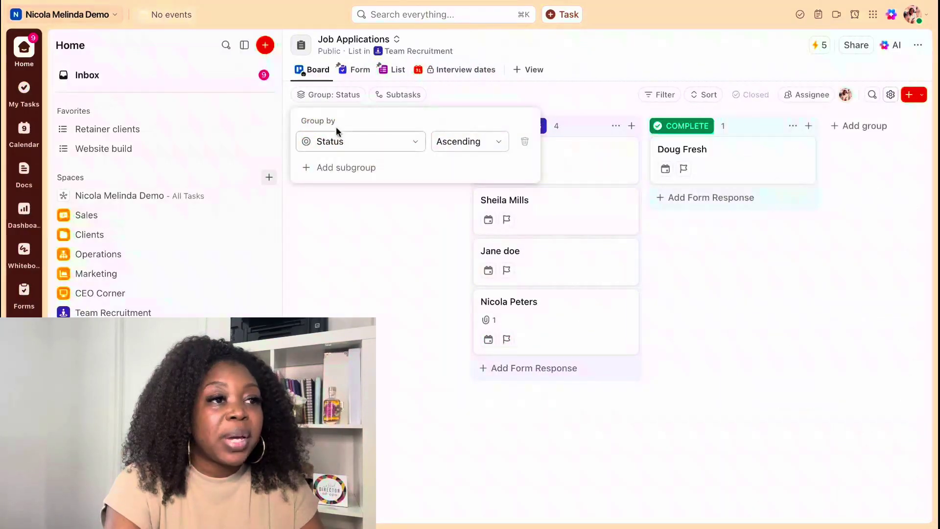
{"action": "left_click", "coordinate": [344, 147]}
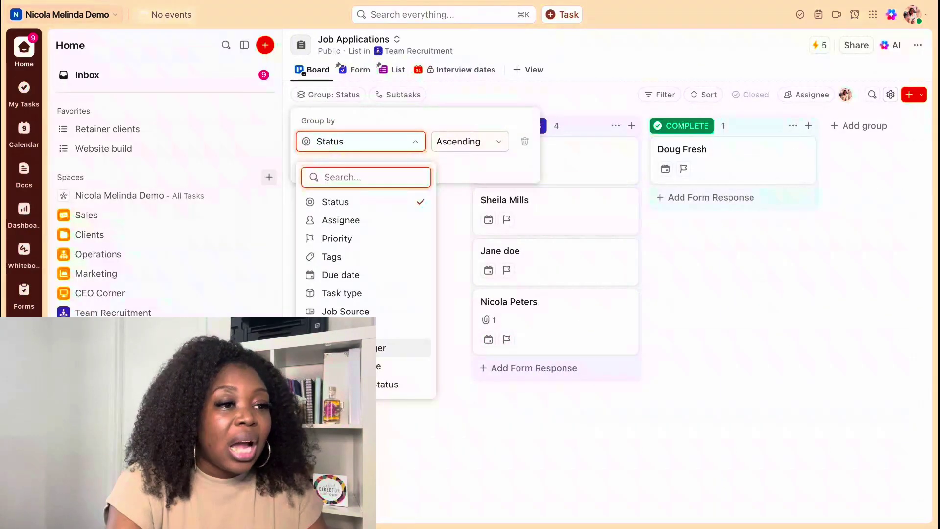
{"action": "left_click", "coordinate": [386, 384]}
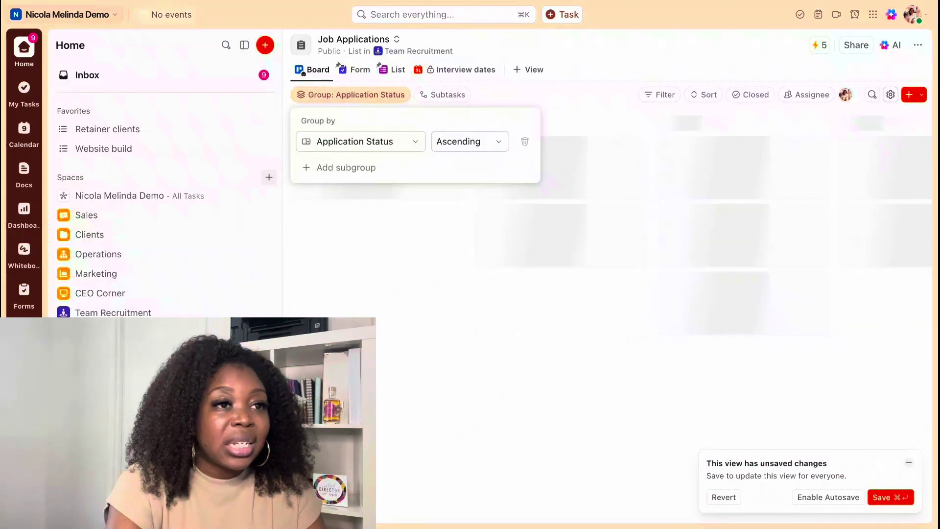
{"action": "left_click", "coordinate": [360, 363]}
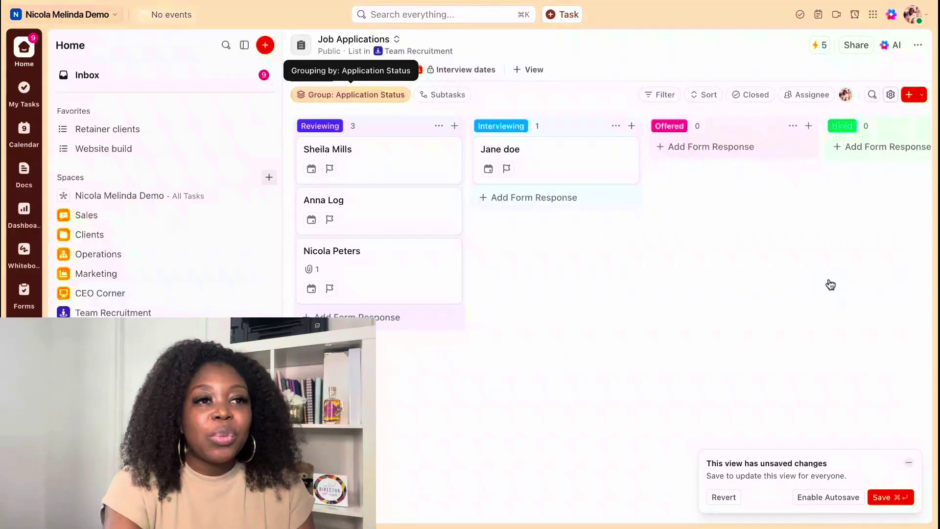
{"action": "left_click", "coordinate": [879, 497]}
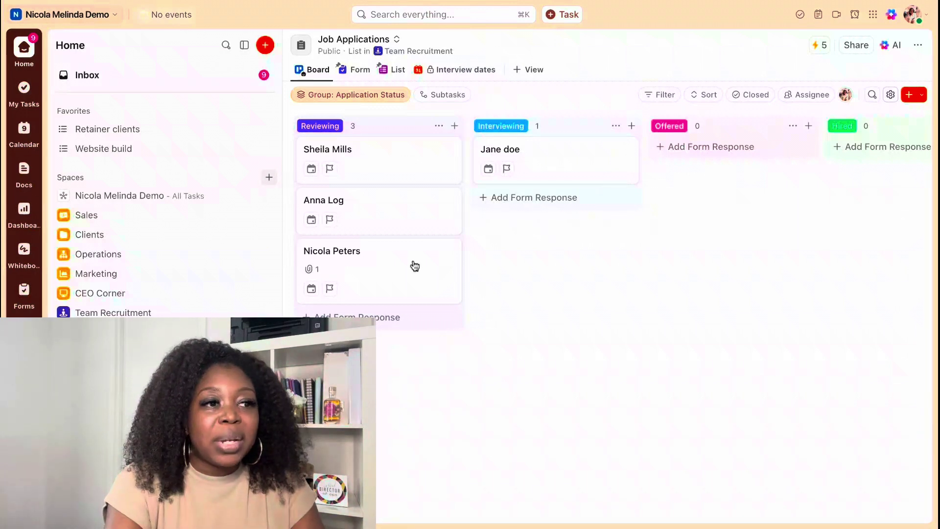
- Rename the List view as New Applications
{"action": "left_click", "coordinate": [395, 71]}
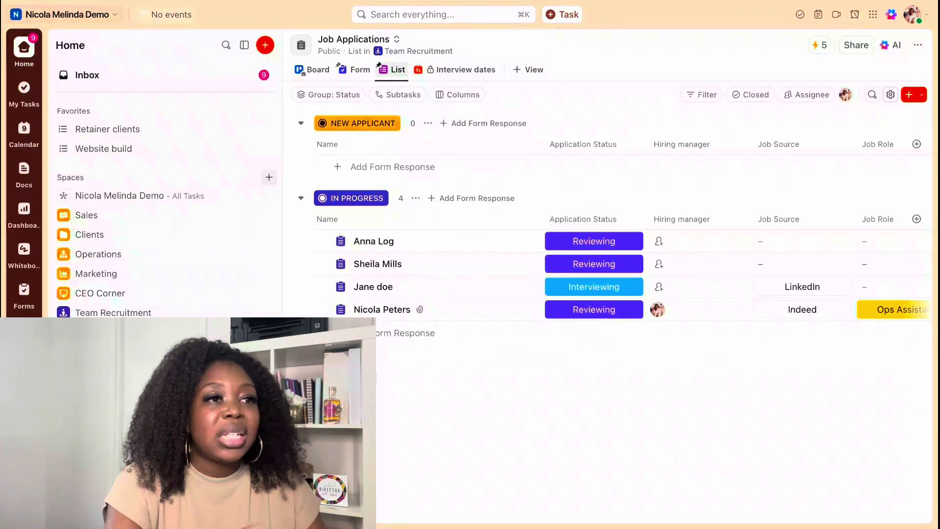
{"action": "left_click", "coordinate": [395, 70]}
{"action": "left_click", "coordinate": [409, 101]}
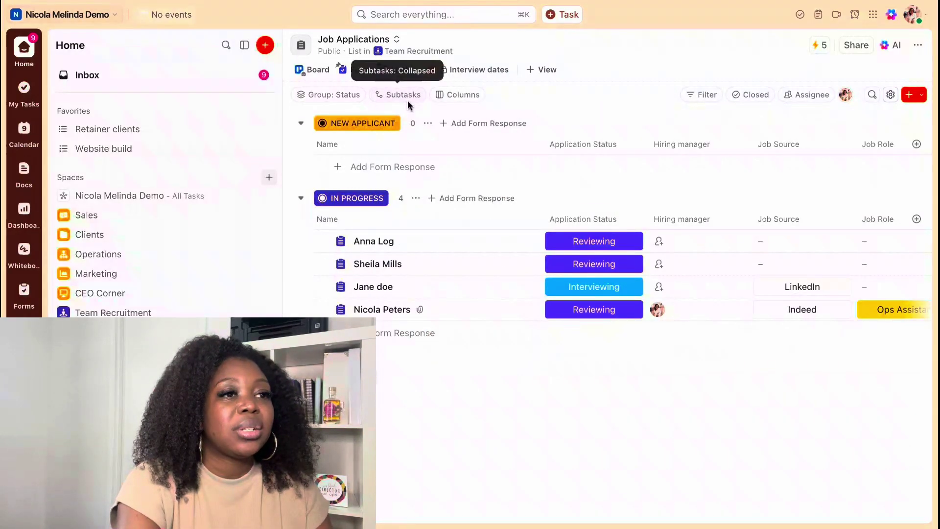
- Rename the Board view as Active Applications
{"action": "left_click", "coordinate": [313, 69]}
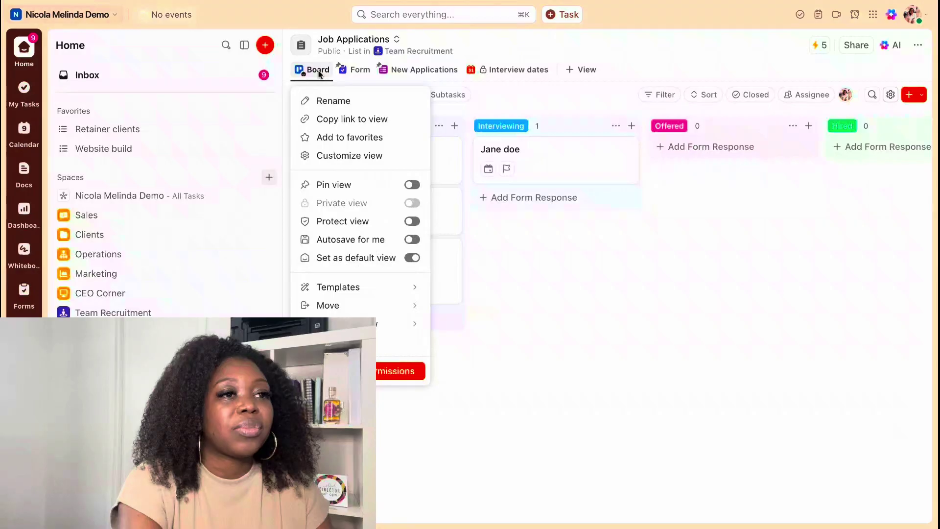
{"action": "left_click", "coordinate": [328, 100]}
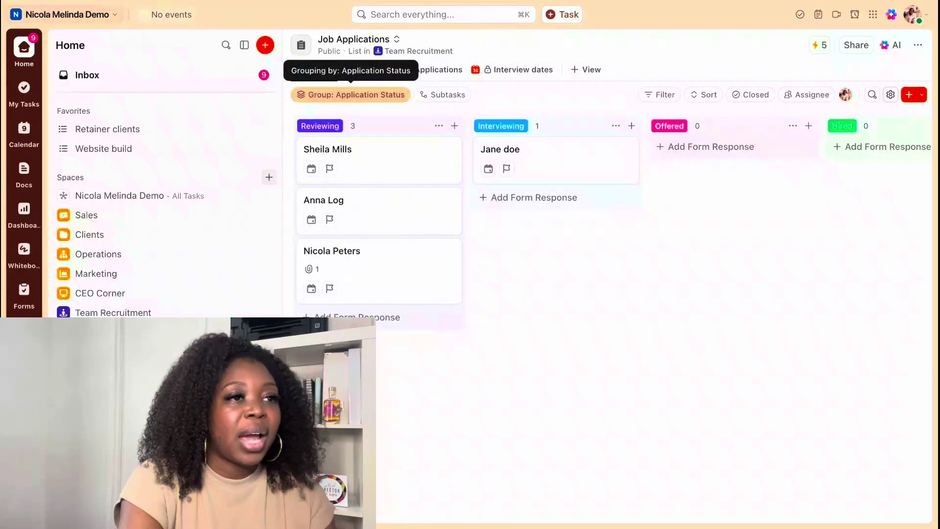
{"action": "type", "text": "A"}
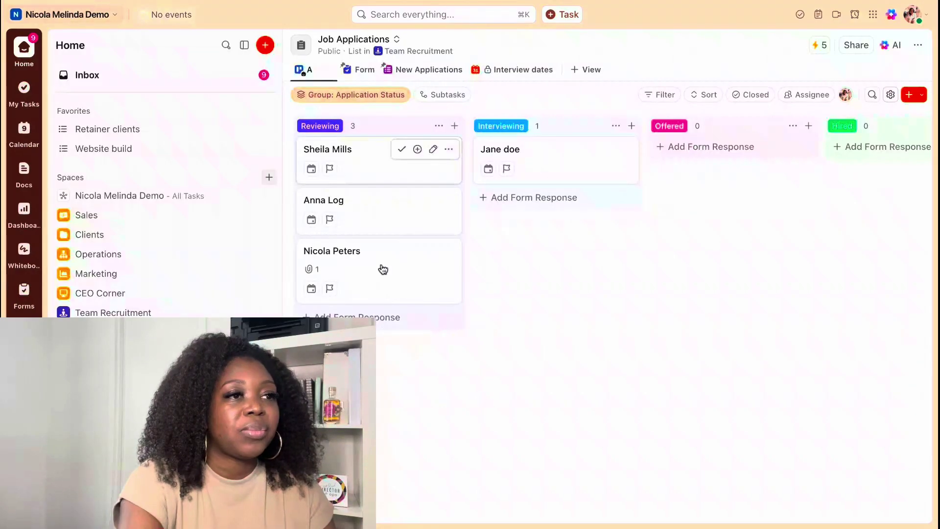
{"action": "type", "text": "ctive Applications"}
{"action": "key", "text": "Return"}
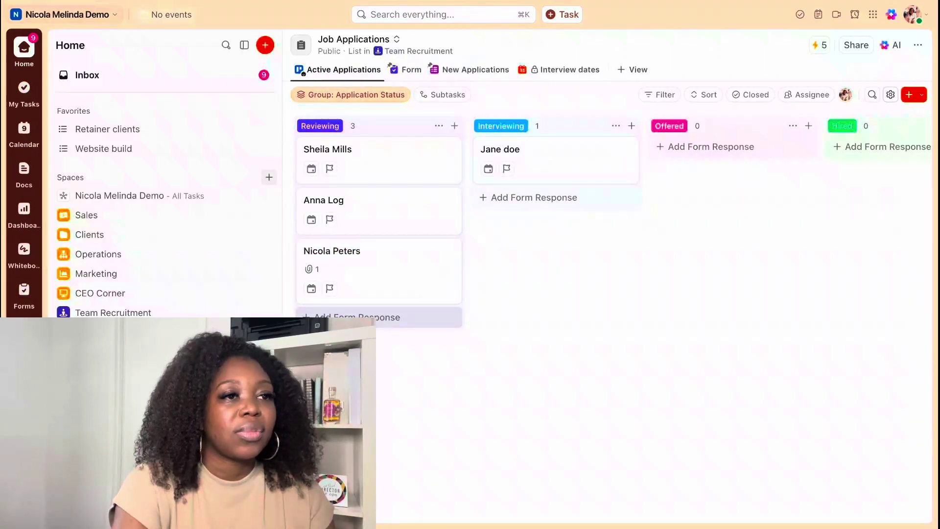
- Apply one filter to the New Applications list and return to the Active Applications board
{"action": "left_click", "coordinate": [473, 69]}
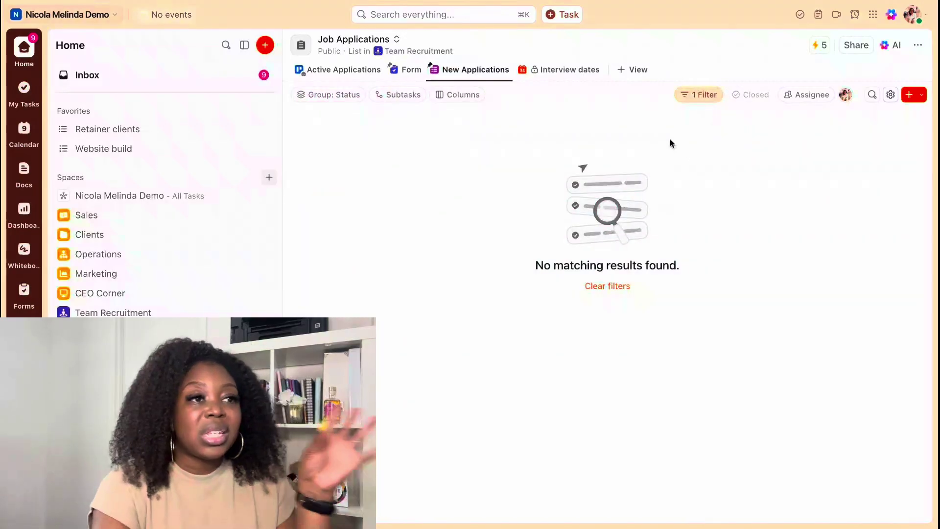
{"action": "left_click", "coordinate": [332, 71]}
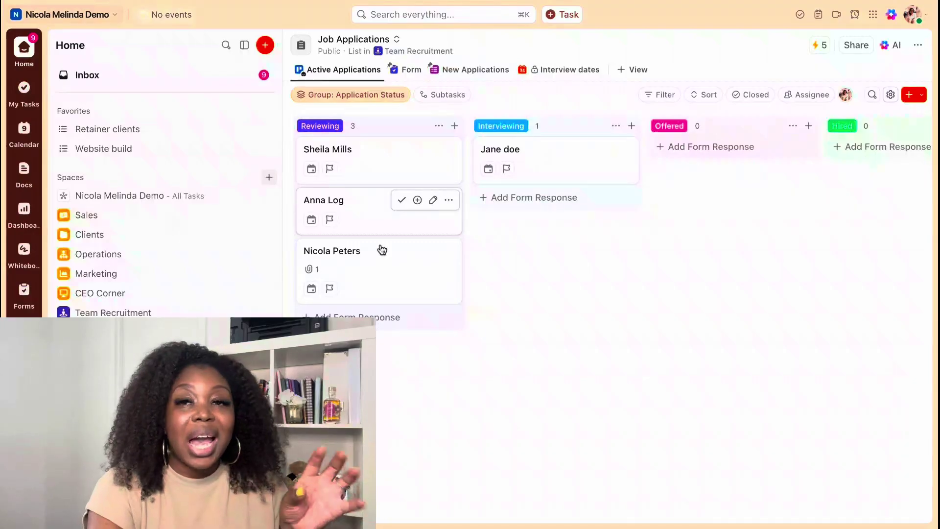
- Move the last applicant card in the Reviewing column of the Active Applications board to the Rejected column
{"action": "left_click_drag", "start_coordinate": [381, 261], "coordinate": [382, 263]}
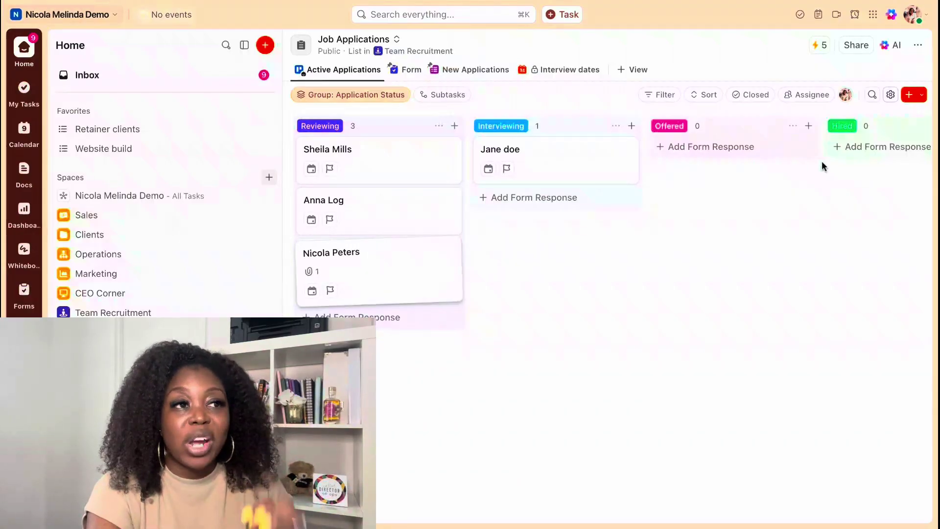
{"action": "left_click_drag", "start_coordinate": [822, 161], "coordinate": [877, 161]}
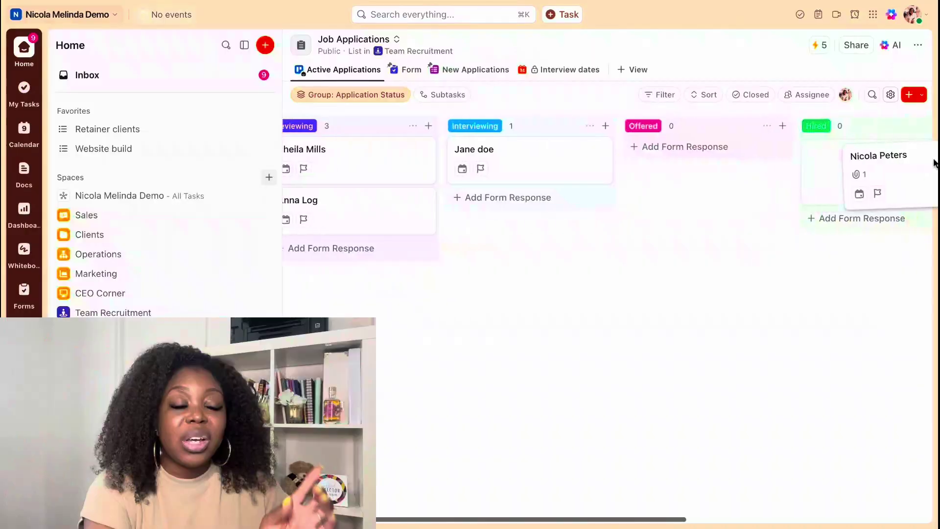
{"action": "left_click_drag", "start_coordinate": [879, 164], "coordinate": [877, 162]}
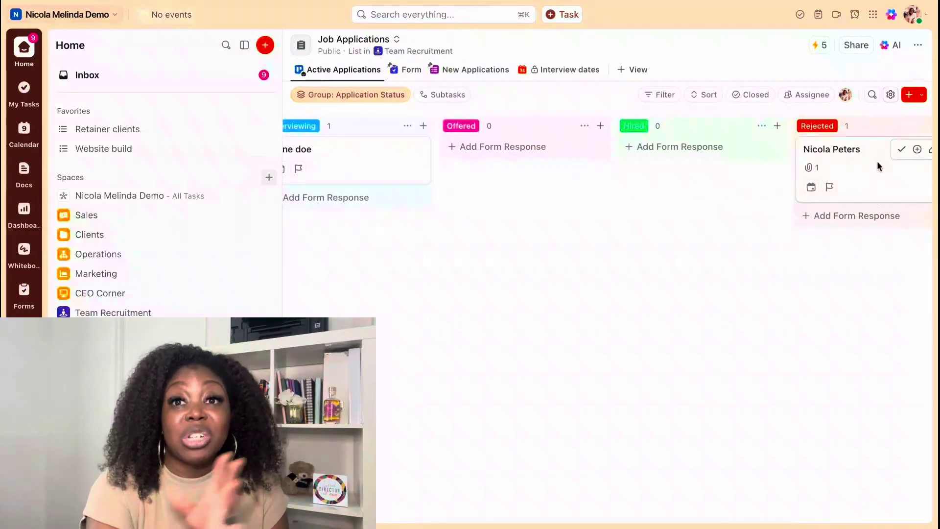
- Open the rejected applicant's form response, review the application update email in its activity, and close the response
{"action": "left_click", "coordinate": [832, 150]}
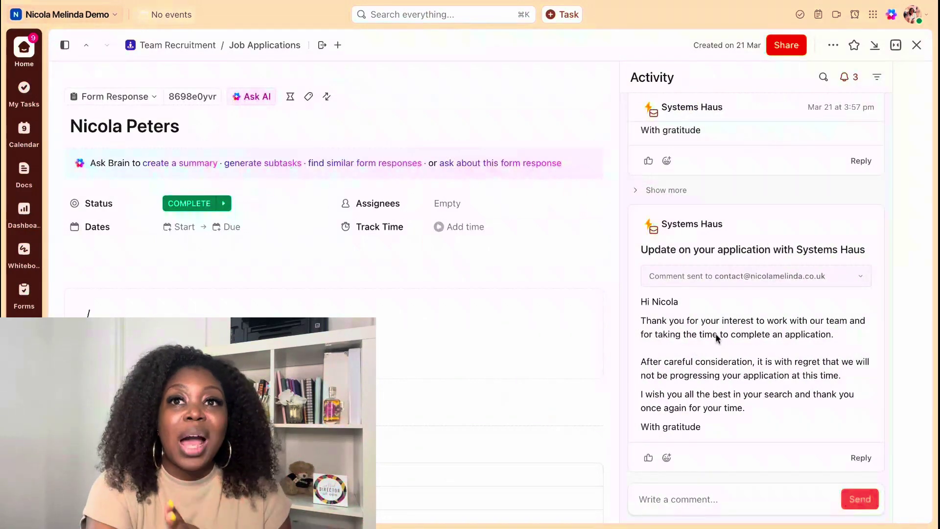
{"action": "scroll", "coordinate": [716, 338], "scroll_direction": "up", "scroll_amount": 1}
{"action": "scroll", "coordinate": [716, 338], "scroll_direction": "down", "scroll_amount": 1}
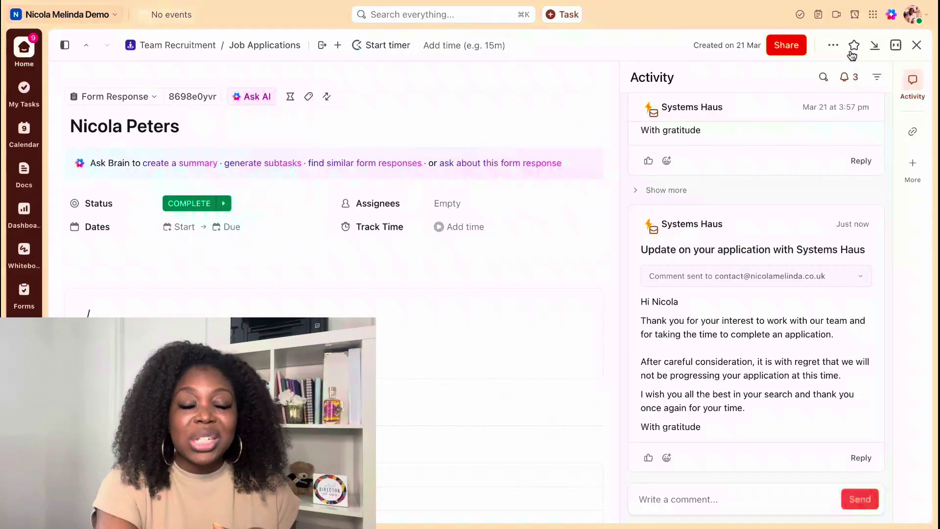
{"action": "left_click", "coordinate": [917, 45]}
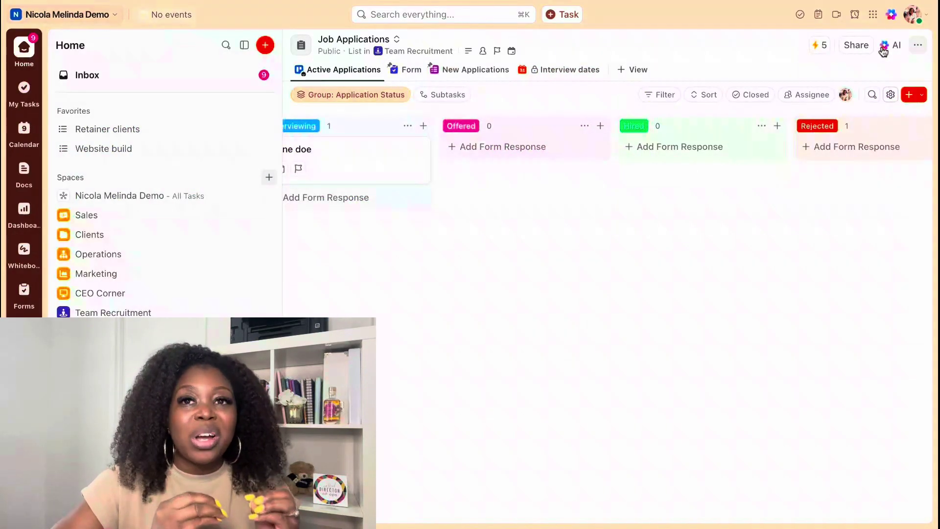
- Open the Job Applications automations and review the recipient, subject and body of the Send Email action in Automation #1
{"action": "left_click", "coordinate": [819, 45]}
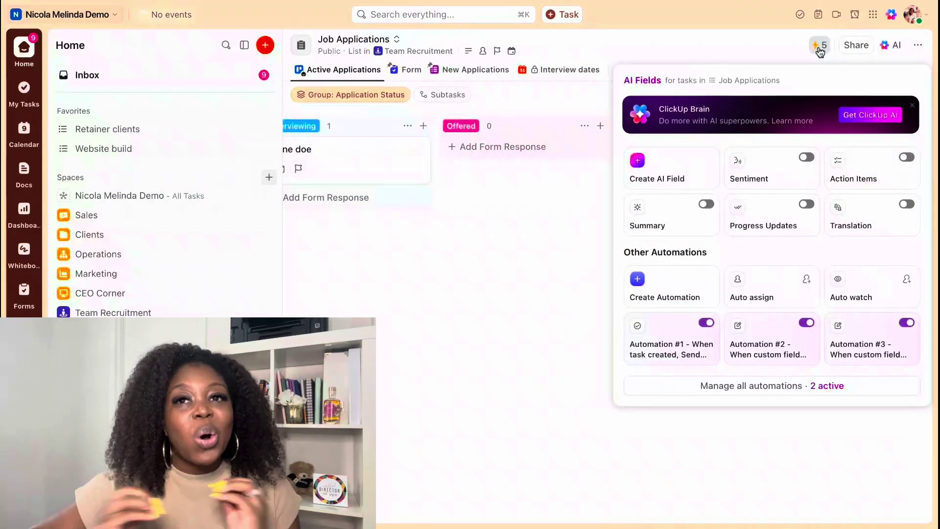
{"action": "left_click", "coordinate": [758, 386]}
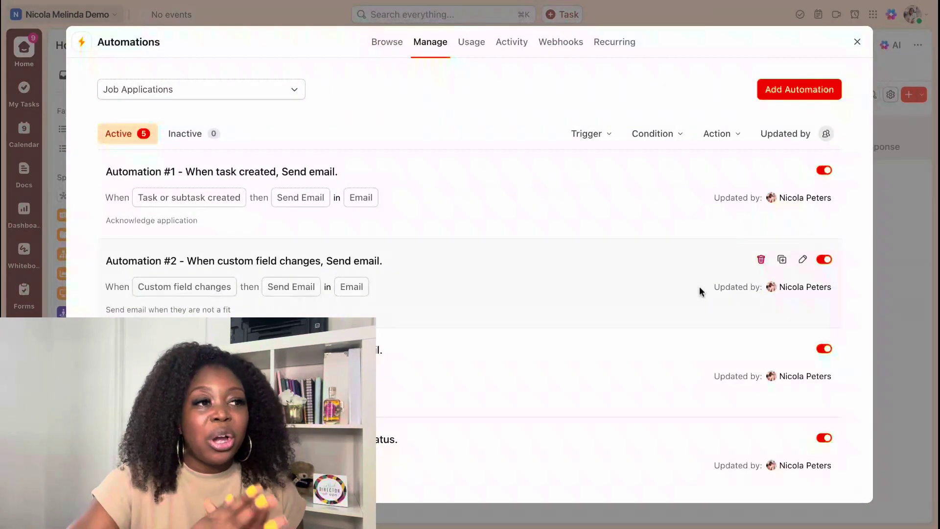
{"action": "left_click", "coordinate": [589, 183]}
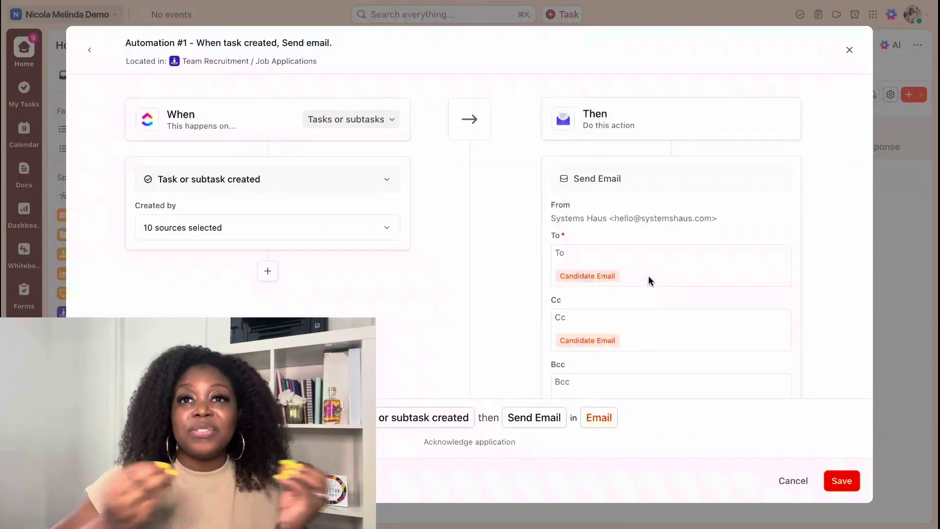
{"action": "scroll", "coordinate": [650, 280], "scroll_direction": "down", "scroll_amount": 3}
{"action": "scroll", "coordinate": [653, 275], "scroll_direction": "down", "scroll_amount": 5}
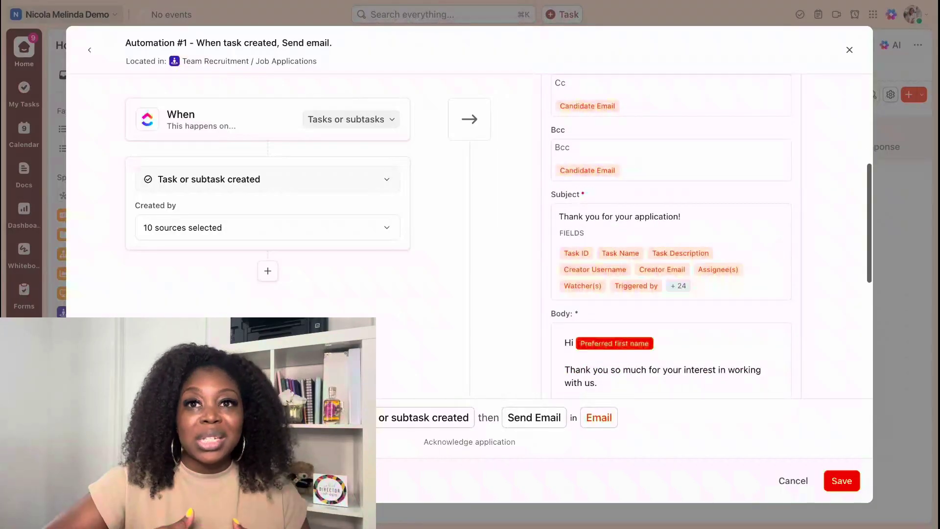
{"action": "scroll", "coordinate": [666, 245], "scroll_direction": "down", "scroll_amount": 1}
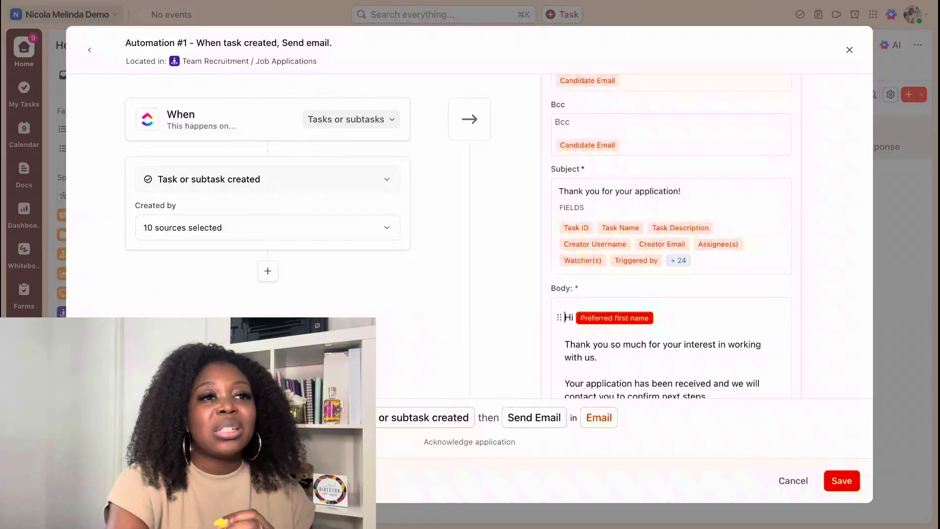
{"action": "scroll", "coordinate": [671, 350], "scroll_direction": "down", "scroll_amount": 2}
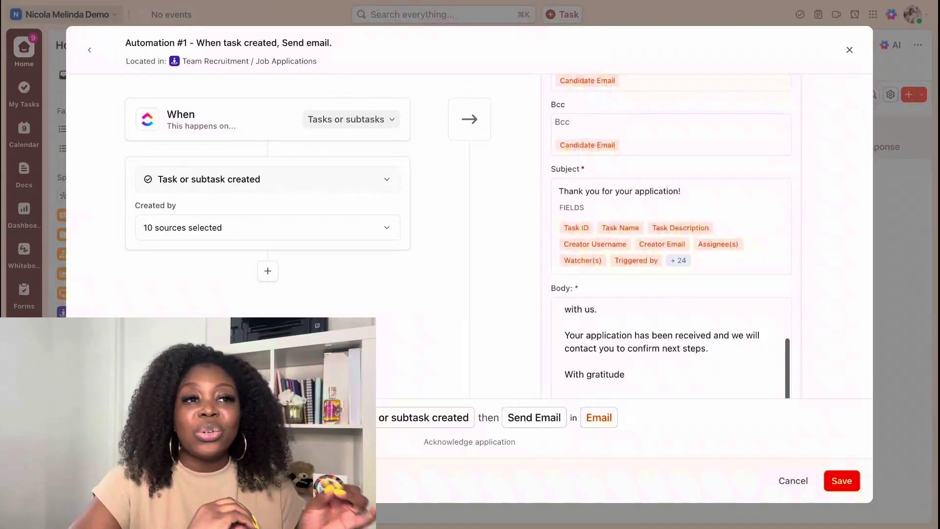
{"action": "scroll", "coordinate": [671, 350], "scroll_direction": "up", "scroll_amount": 2}
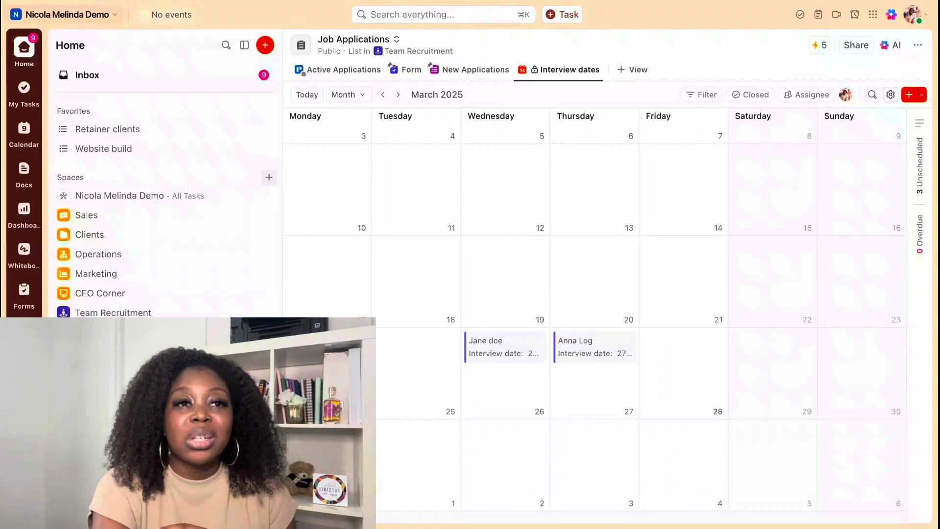
- Check which task dates the Interview dates calendar shows in its layout options, and close the view settings
{"action": "left_click", "coordinate": [890, 95]}
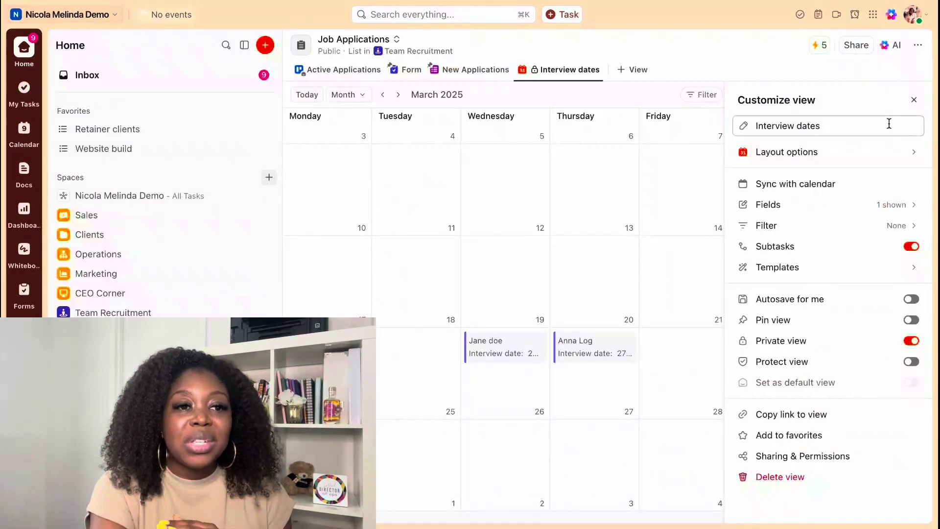
{"action": "left_click", "coordinate": [912, 154]}
{"action": "left_click", "coordinate": [910, 151]}
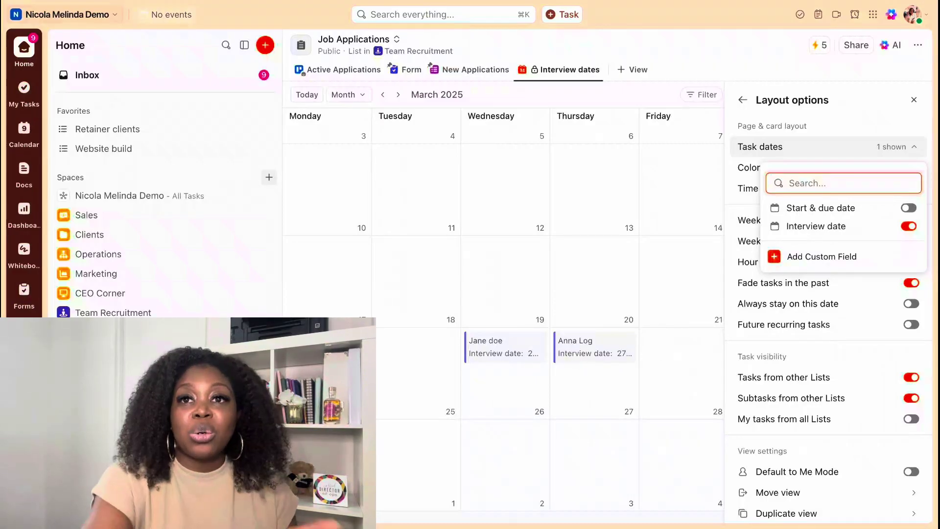
{"action": "left_click", "coordinate": [658, 96]}
{"action": "left_click", "coordinate": [658, 97]}
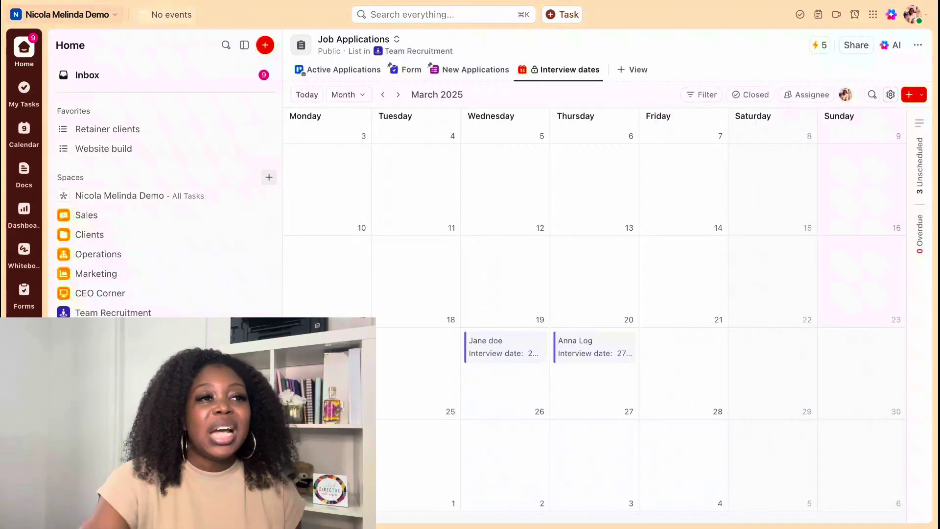